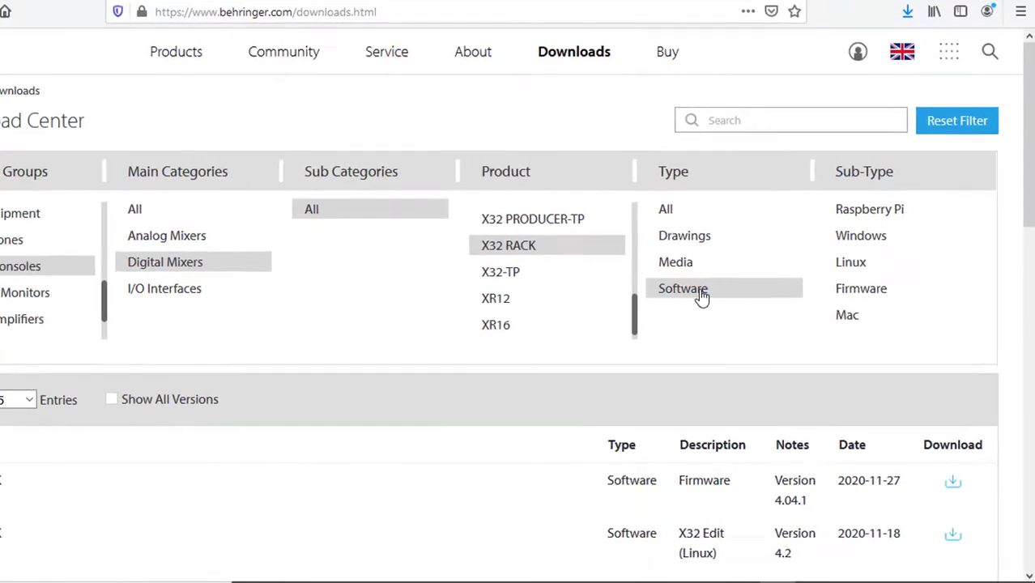
Clear the Windows sub-type so all five X32 RACK software downloads, including X32 Edit 4.2, appear
{"action": "scroll", "coordinate": [534, 409], "scroll_direction": "down", "scroll_amount": 5}
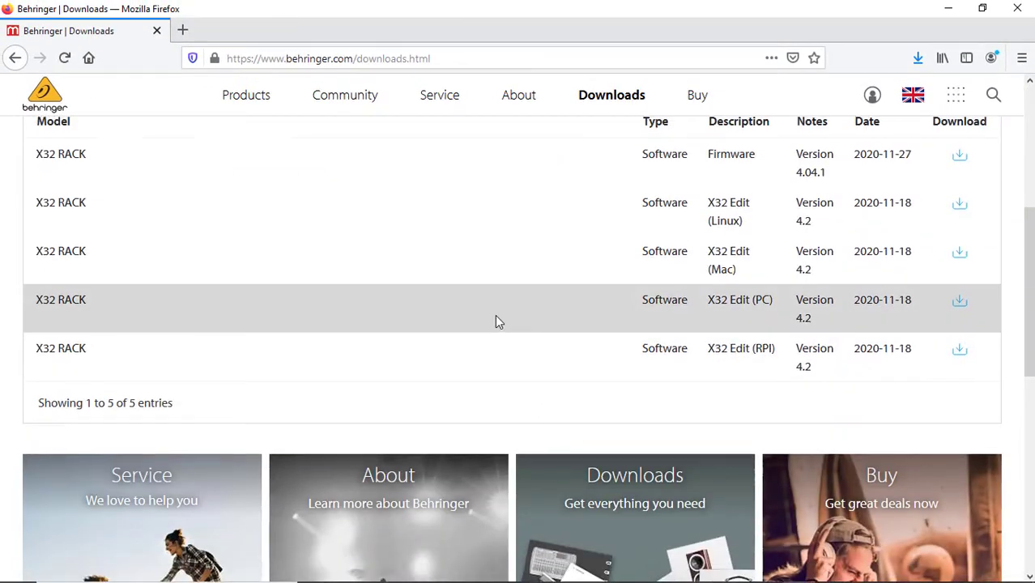
{"action": "scroll", "coordinate": [496, 319], "scroll_direction": "up", "scroll_amount": 2}
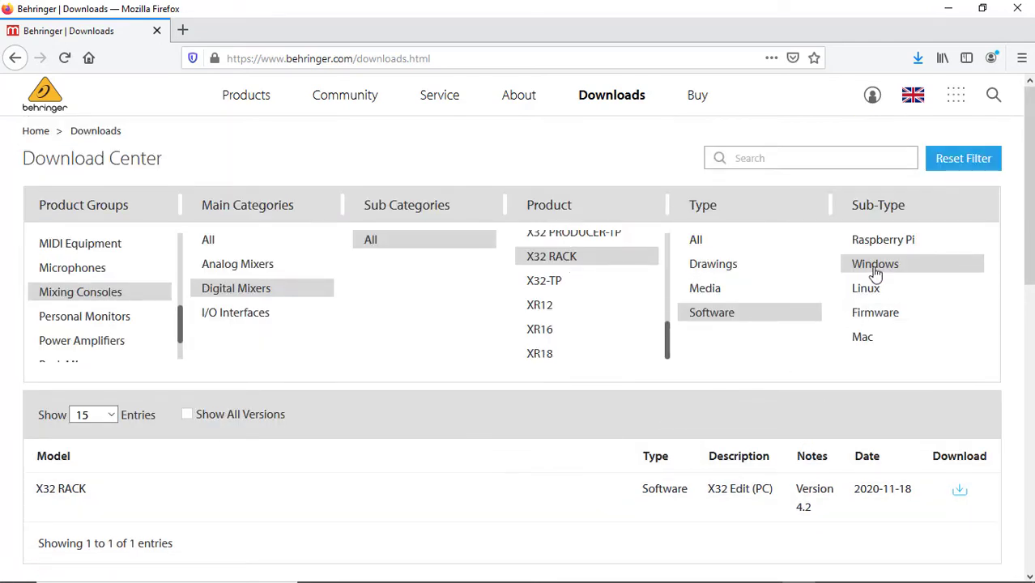
{"action": "left_click", "coordinate": [717, 316]}
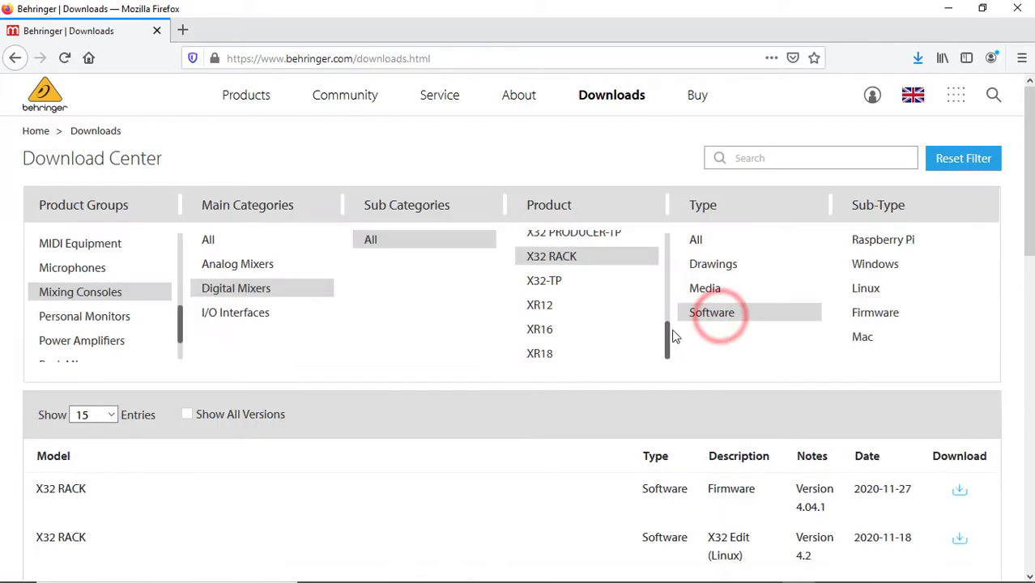
{"action": "scroll", "coordinate": [434, 421], "scroll_direction": "down", "scroll_amount": 4}
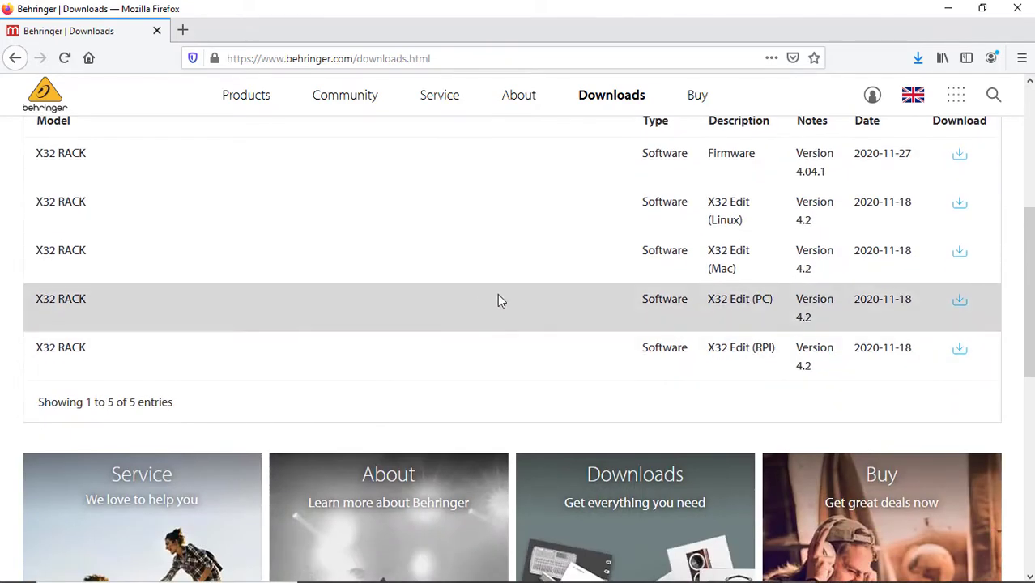
{"action": "scroll", "coordinate": [497, 300], "scroll_direction": "up", "scroll_amount": 4}
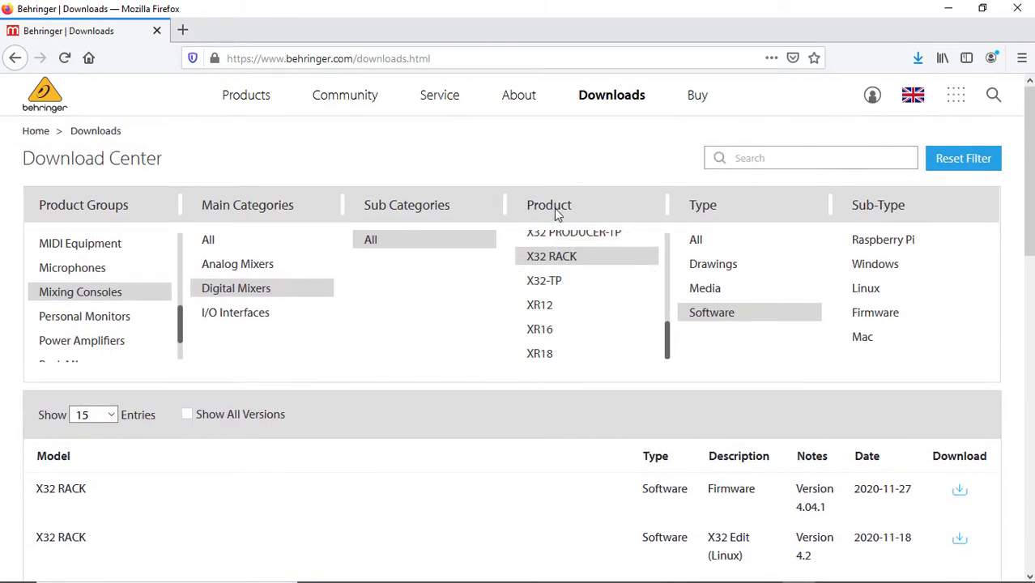
{"action": "left_click", "coordinate": [571, 281]}
{"action": "scroll", "coordinate": [552, 243], "scroll_direction": "up", "scroll_amount": 1}
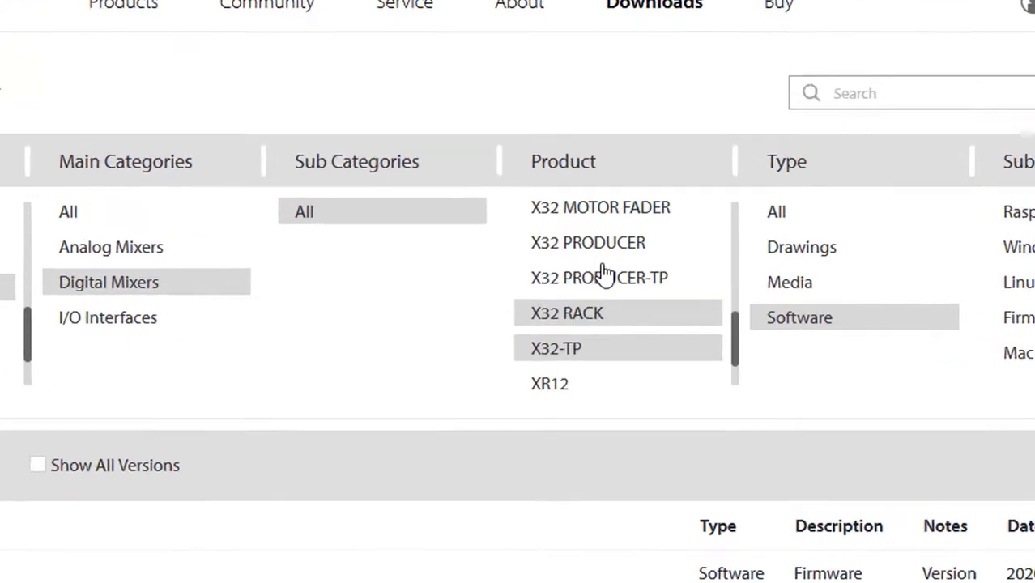
{"action": "scroll", "coordinate": [606, 273], "scroll_direction": "up", "scroll_amount": 1}
{"action": "left_click", "coordinate": [606, 273]}
{"action": "scroll", "coordinate": [606, 273], "scroll_direction": "up", "scroll_amount": 1}
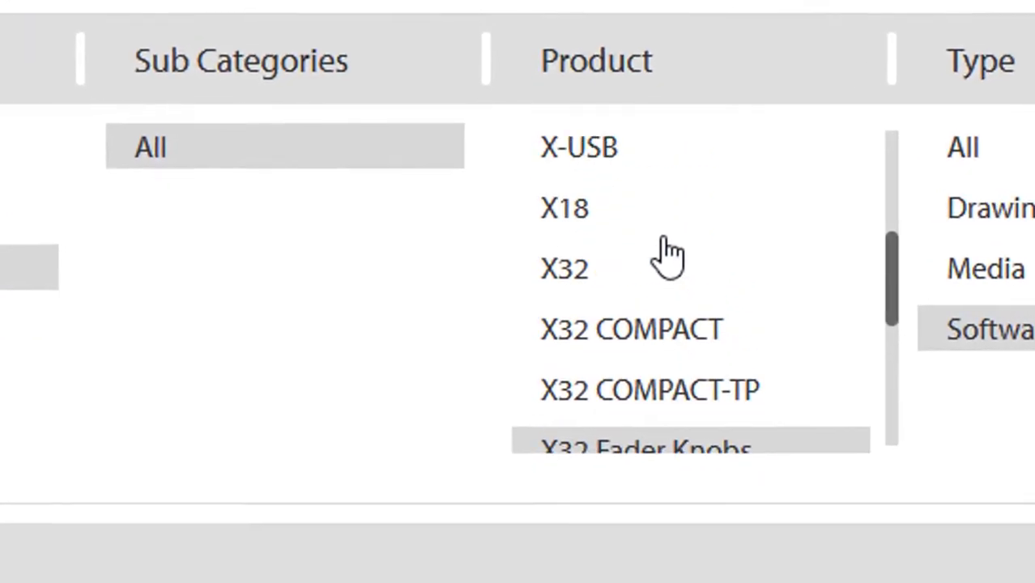
{"action": "scroll", "coordinate": [666, 243], "scroll_direction": "up", "scroll_amount": 1}
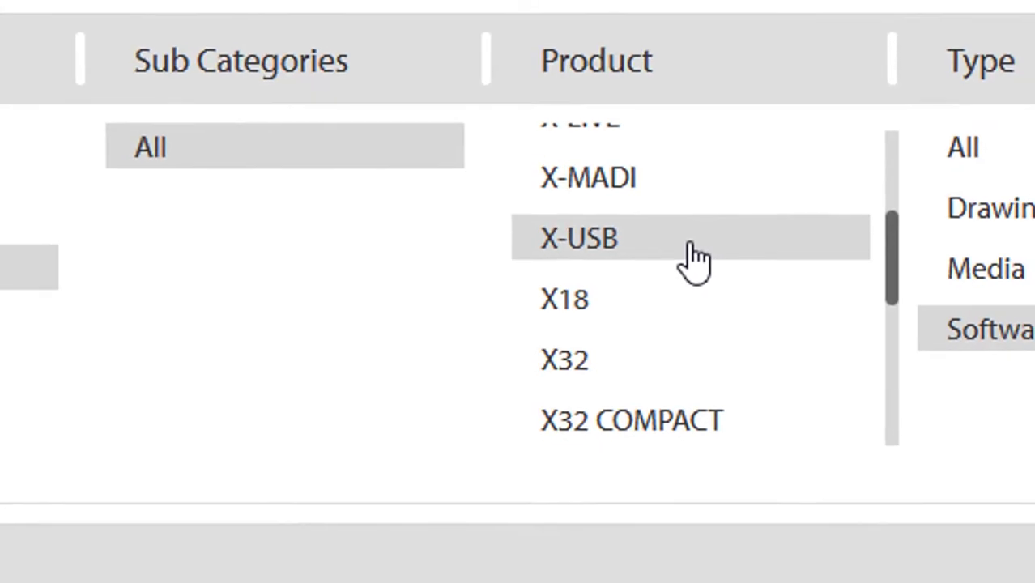
Show the X-USB downloads and locate the X-USB Driver PC USB version 2.23 row
{"action": "left_click", "coordinate": [695, 247]}
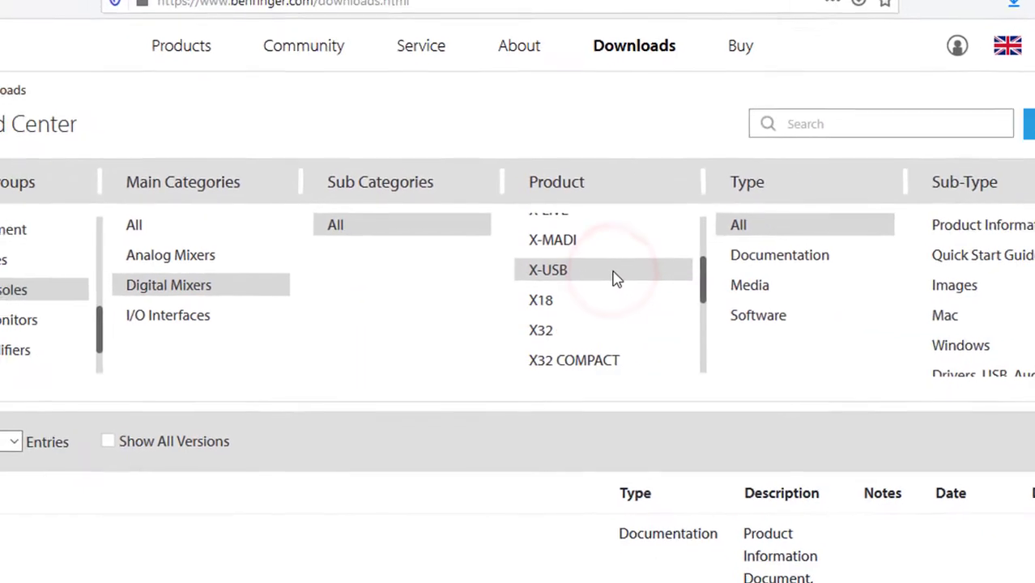
{"action": "scroll", "coordinate": [568, 355], "scroll_direction": "down", "scroll_amount": 2}
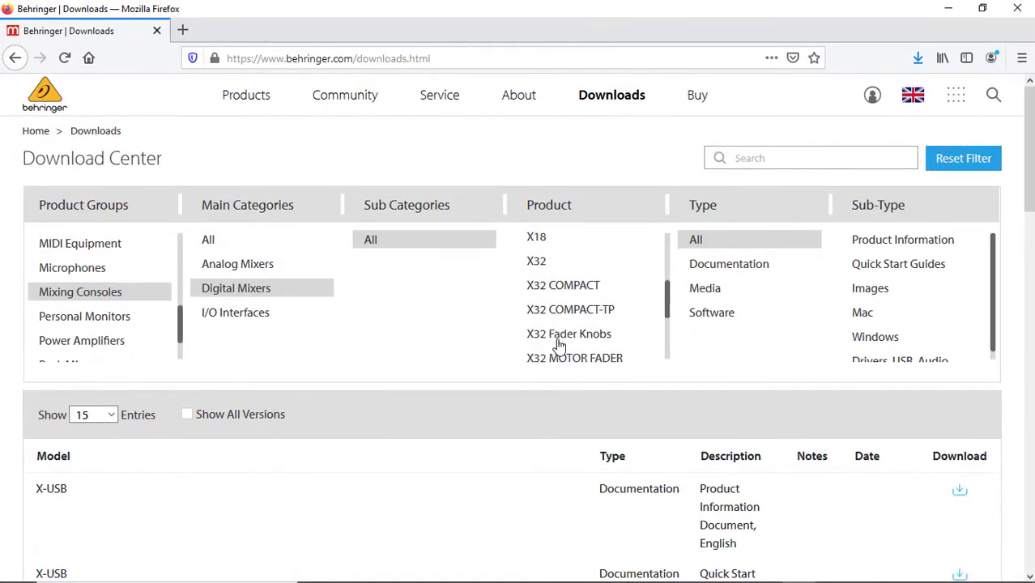
{"action": "scroll", "coordinate": [559, 344], "scroll_direction": "down", "scroll_amount": 2}
{"action": "scroll", "coordinate": [531, 417], "scroll_direction": "down", "scroll_amount": 2}
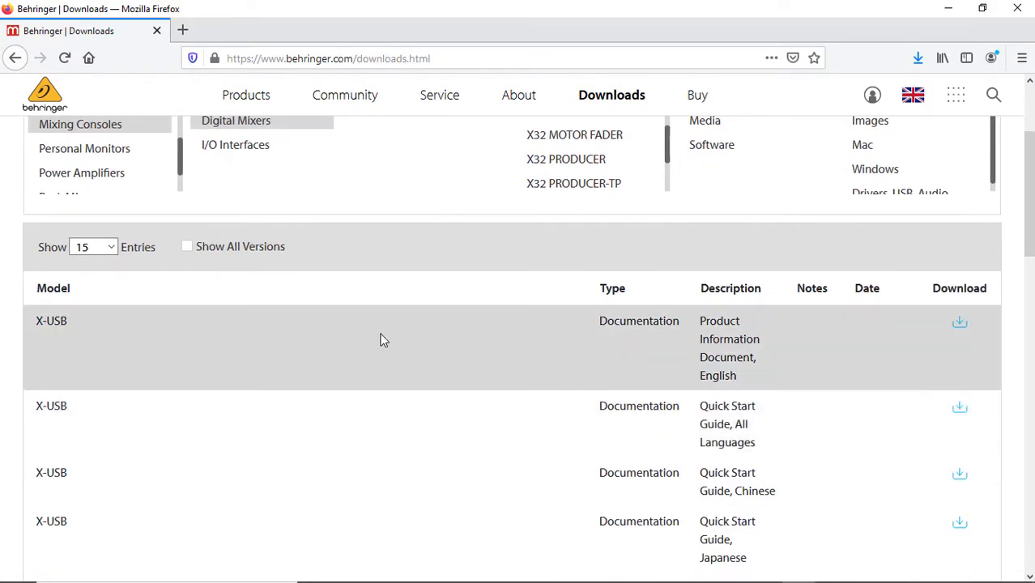
{"action": "scroll", "coordinate": [468, 356], "scroll_direction": "down", "scroll_amount": 2}
{"action": "scroll", "coordinate": [583, 260], "scroll_direction": "down", "scroll_amount": 2}
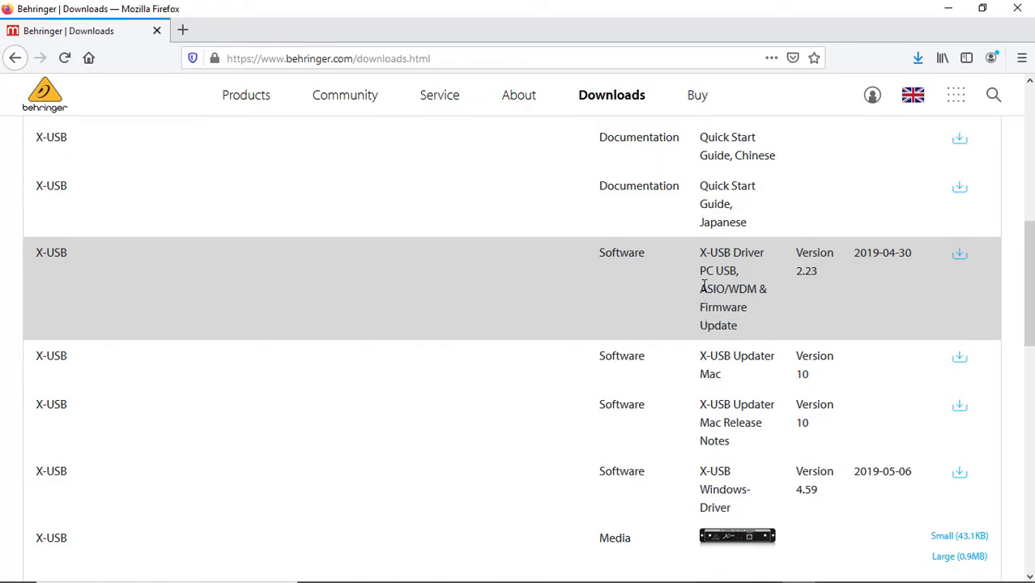
{"action": "scroll", "coordinate": [698, 289], "scroll_direction": "down", "scroll_amount": 2}
{"action": "scroll", "coordinate": [649, 310], "scroll_direction": "up", "scroll_amount": 7}
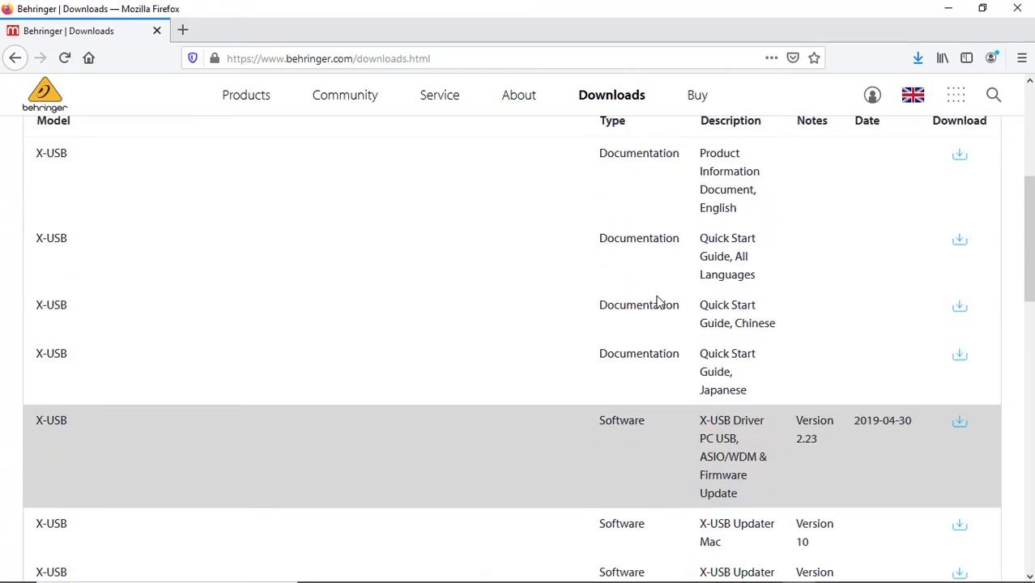
{"action": "scroll", "coordinate": [660, 298], "scroll_direction": "up", "scroll_amount": 2}
{"action": "scroll", "coordinate": [582, 289], "scroll_direction": "up", "scroll_amount": 4}
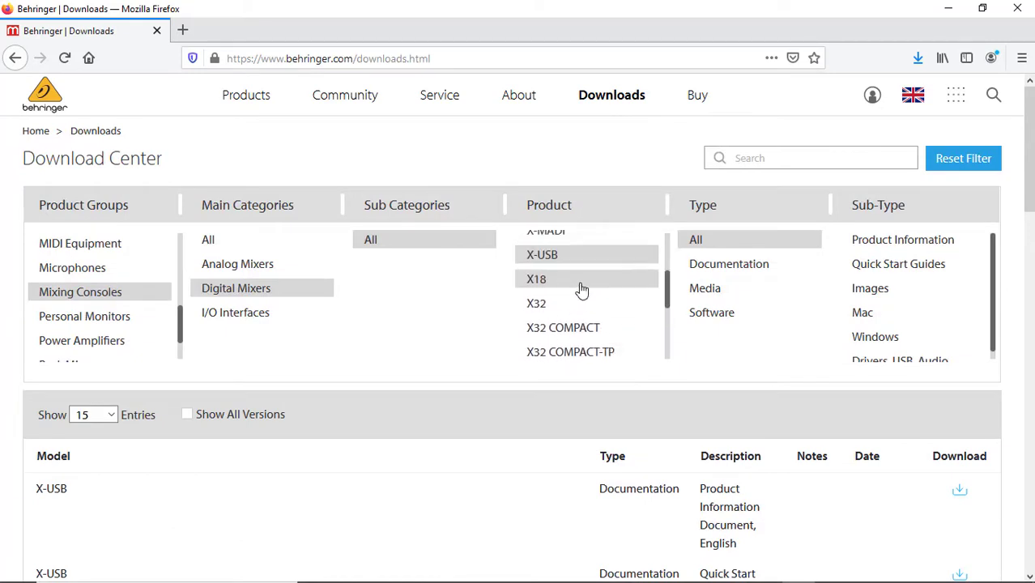
{"action": "scroll", "coordinate": [576, 278], "scroll_direction": "up", "scroll_amount": 3}
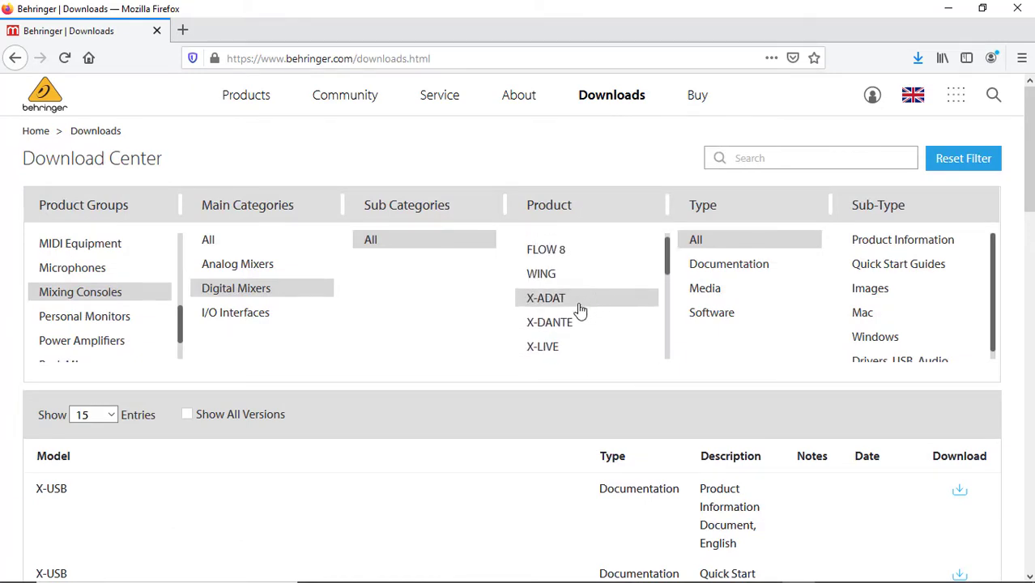
Show the X-LIVE downloads and locate the X-LIVE Windows-Driver 4.59 row
{"action": "left_click", "coordinate": [544, 352]}
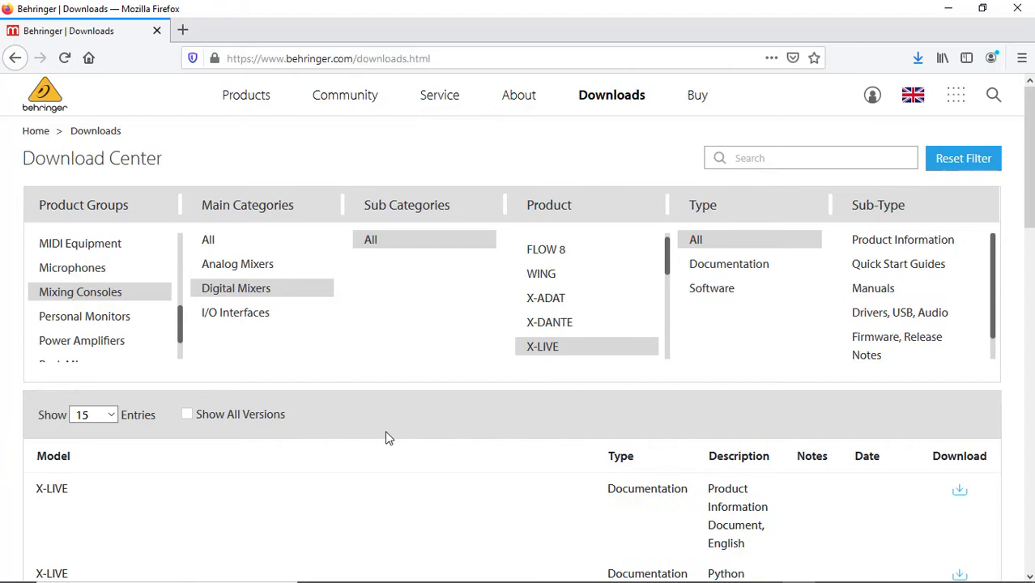
{"action": "scroll", "coordinate": [457, 419], "scroll_direction": "down", "scroll_amount": 4}
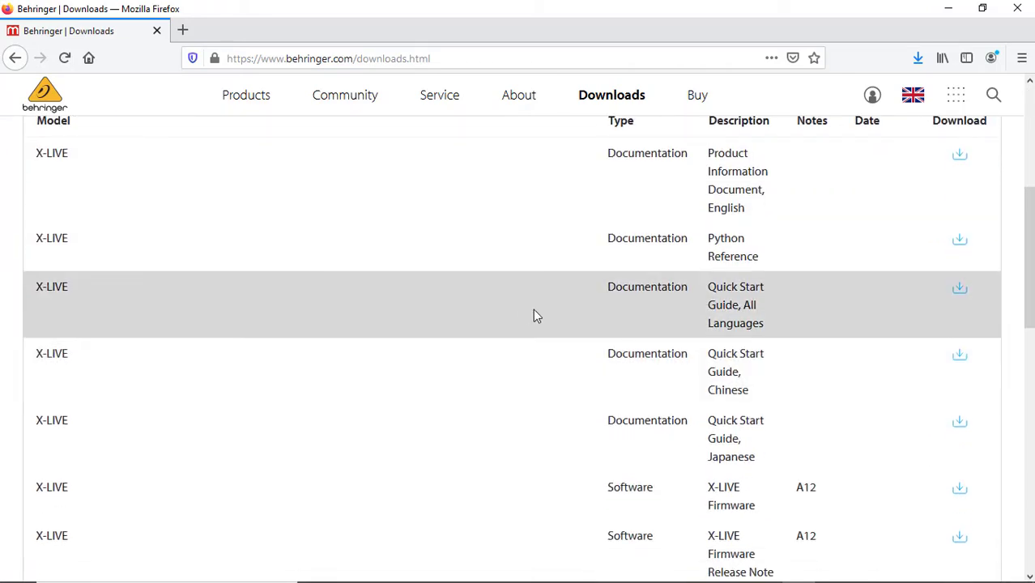
{"action": "scroll", "coordinate": [540, 323], "scroll_direction": "down", "scroll_amount": 2}
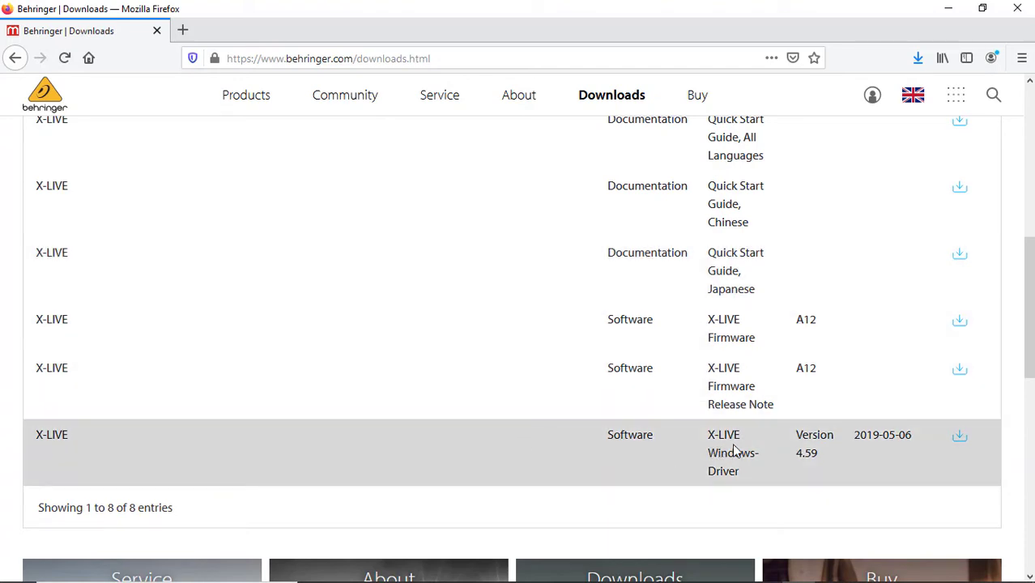
{"action": "scroll", "coordinate": [497, 378], "scroll_direction": "up", "scroll_amount": 6}
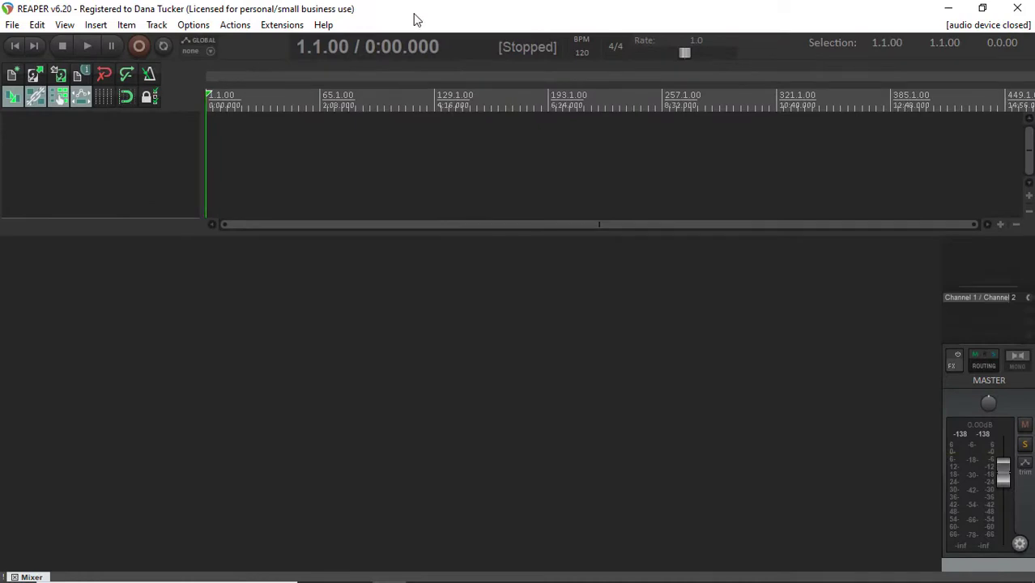
In Preferences > Device, set the audio system to ASIO with the X-LIVE ASIO Driver
{"action": "left_click", "coordinate": [192, 24]}
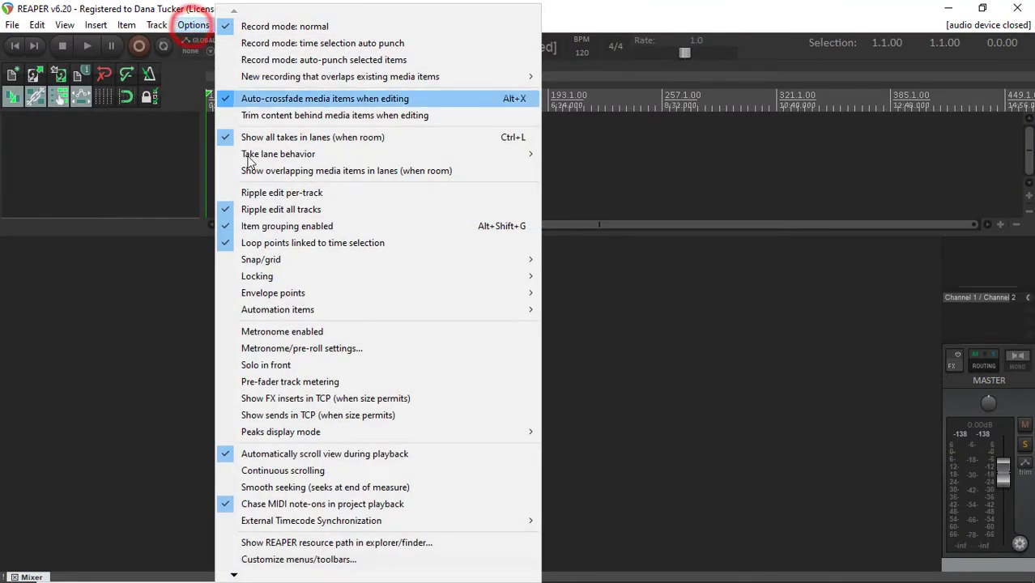
{"action": "left_click", "coordinate": [234, 575]}
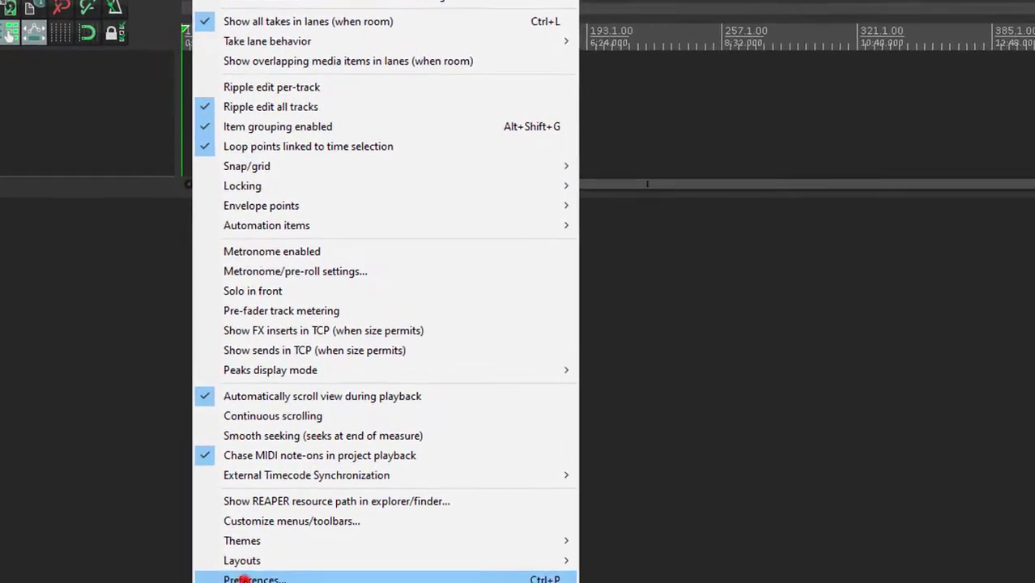
{"action": "left_click", "coordinate": [243, 572]}
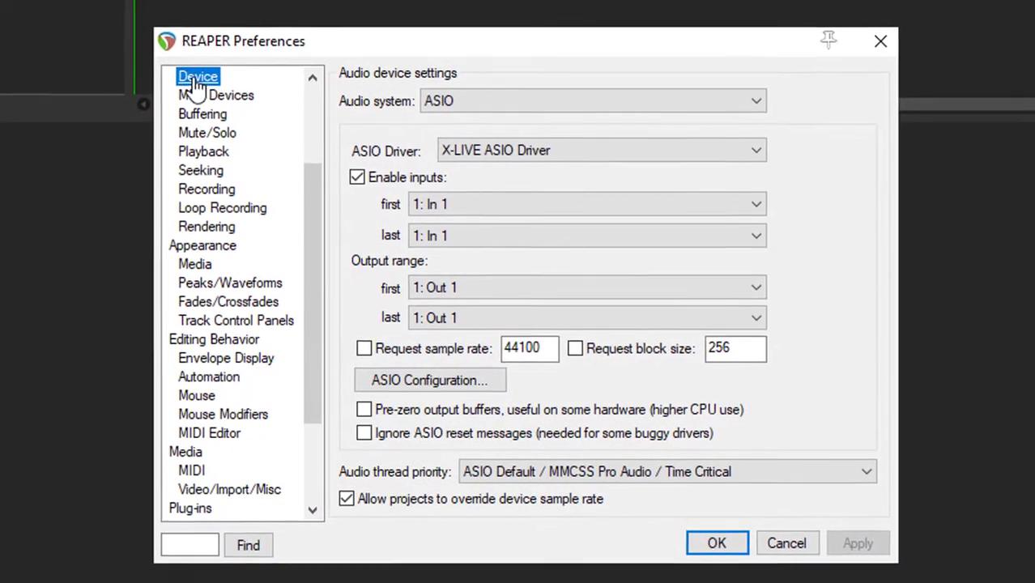
{"action": "left_click", "coordinate": [490, 100]}
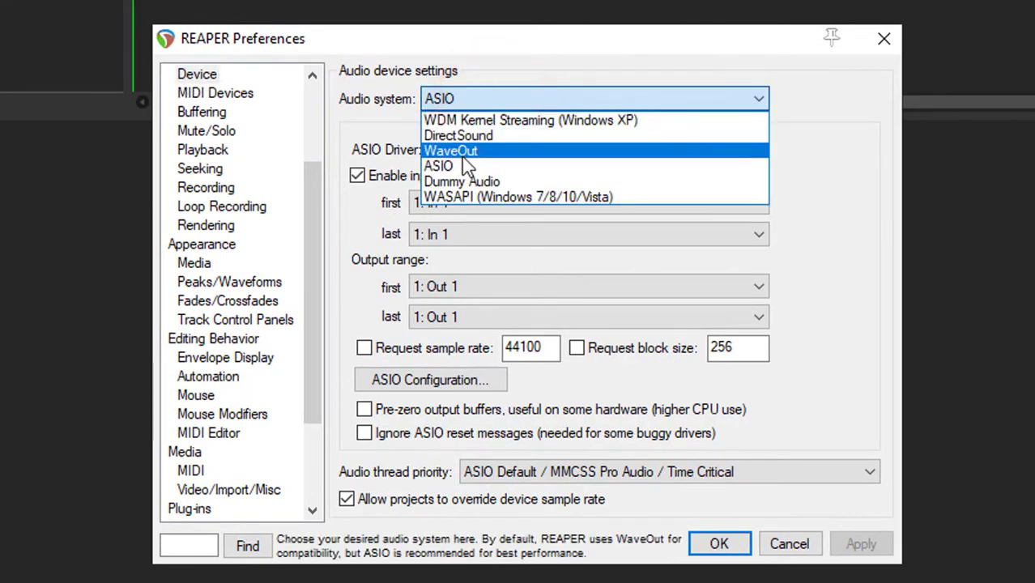
{"action": "left_click", "coordinate": [468, 168]}
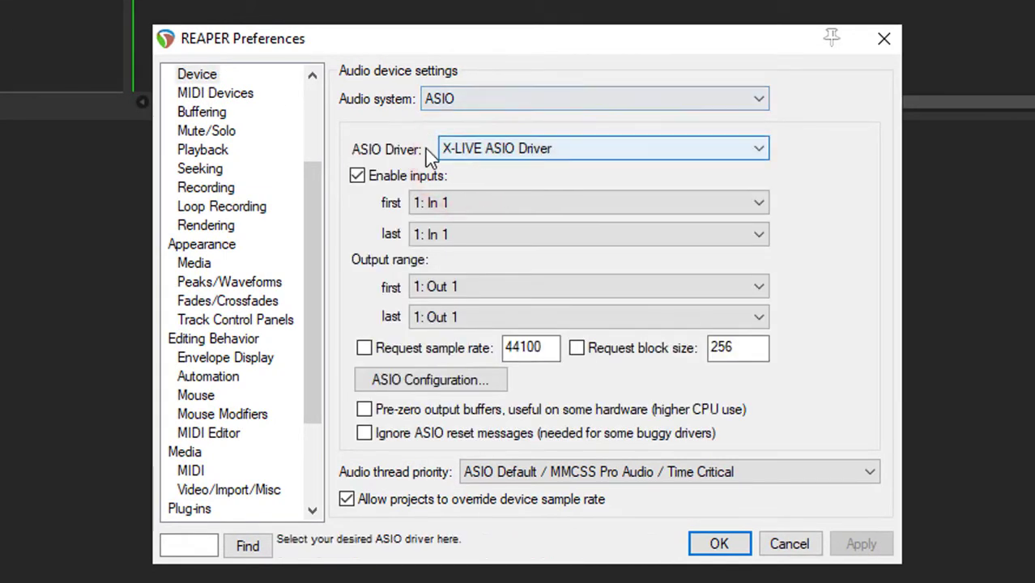
{"action": "left_click", "coordinate": [576, 149]}
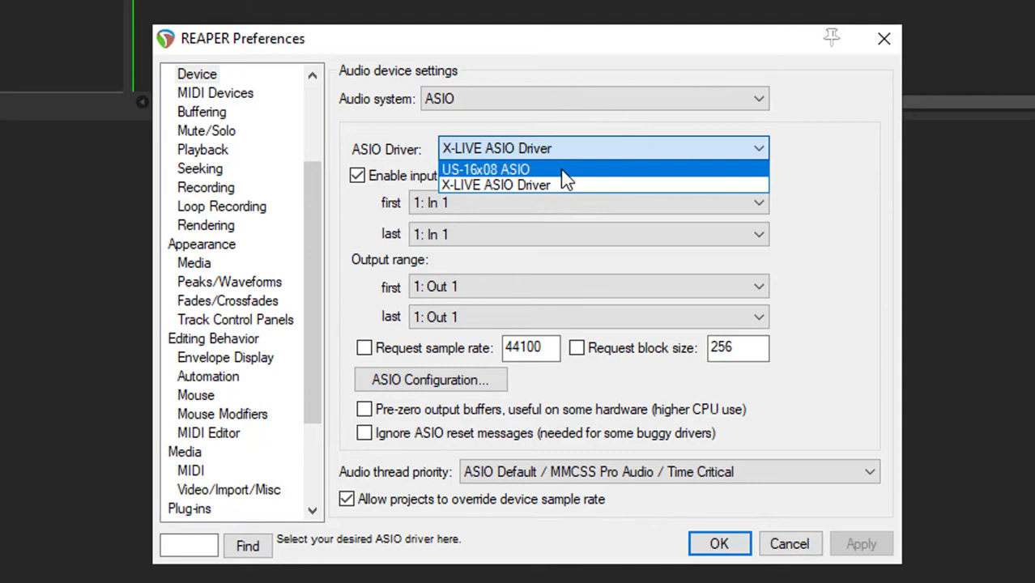
{"action": "left_click", "coordinate": [586, 151]}
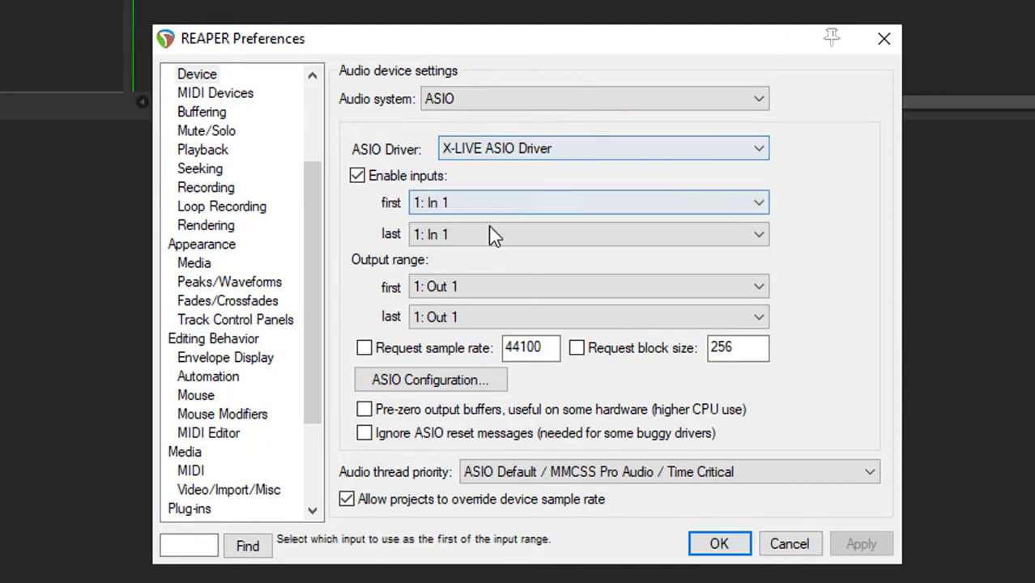
Enable inputs up to In 16 and outputs up to Out 16, then apply the settings
{"action": "left_click", "coordinate": [519, 234]}
{"action": "key", "text": "End"}
{"action": "key", "text": "Return"}
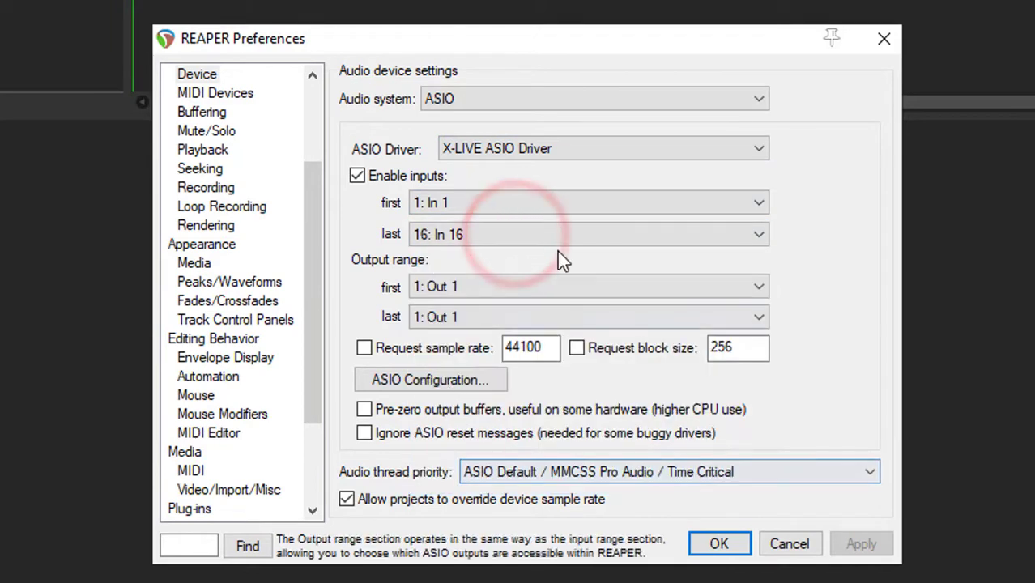
{"action": "left_click", "coordinate": [483, 318]}
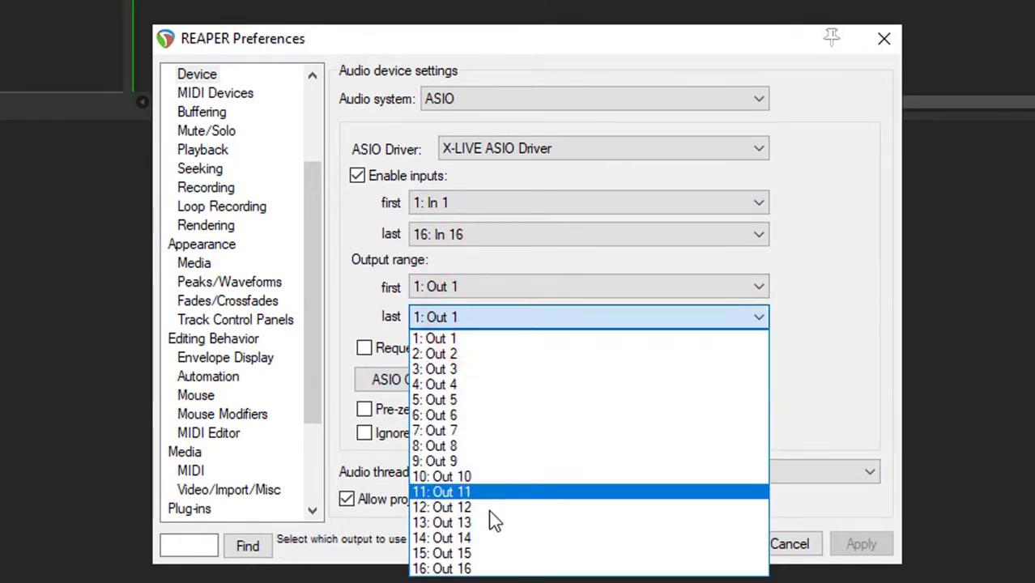
{"action": "left_click", "coordinate": [473, 569]}
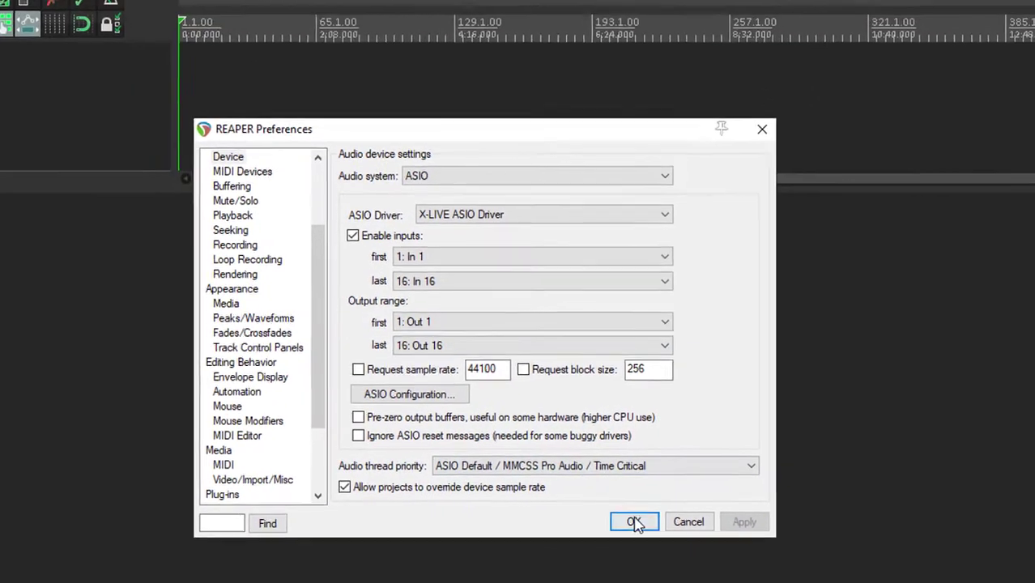
{"action": "left_click", "coordinate": [613, 518]}
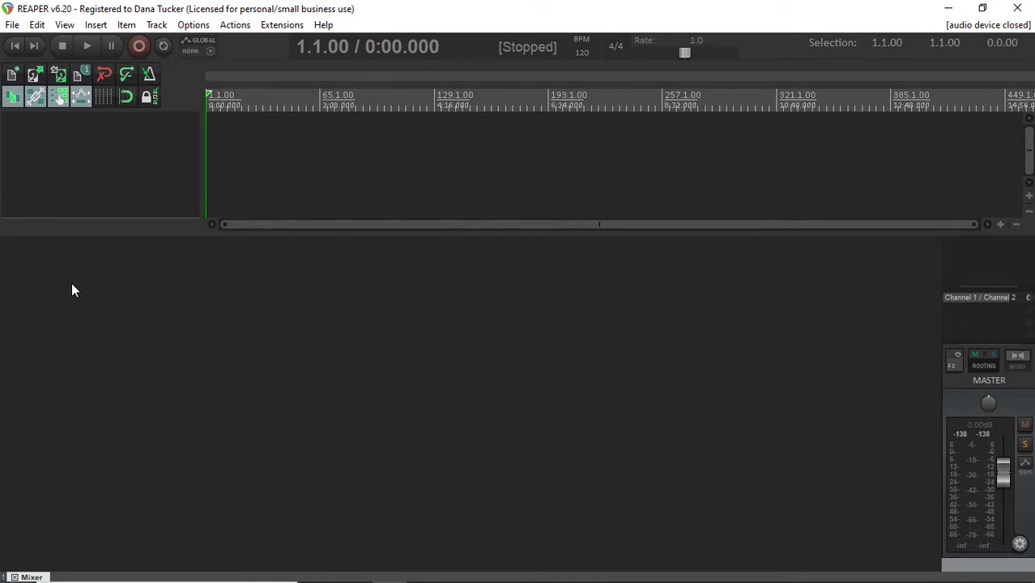
Add five test tracks to the empty project
{"action": "double_click", "coordinate": [72, 287]}
{"action": "double_click", "coordinate": [102, 287]}
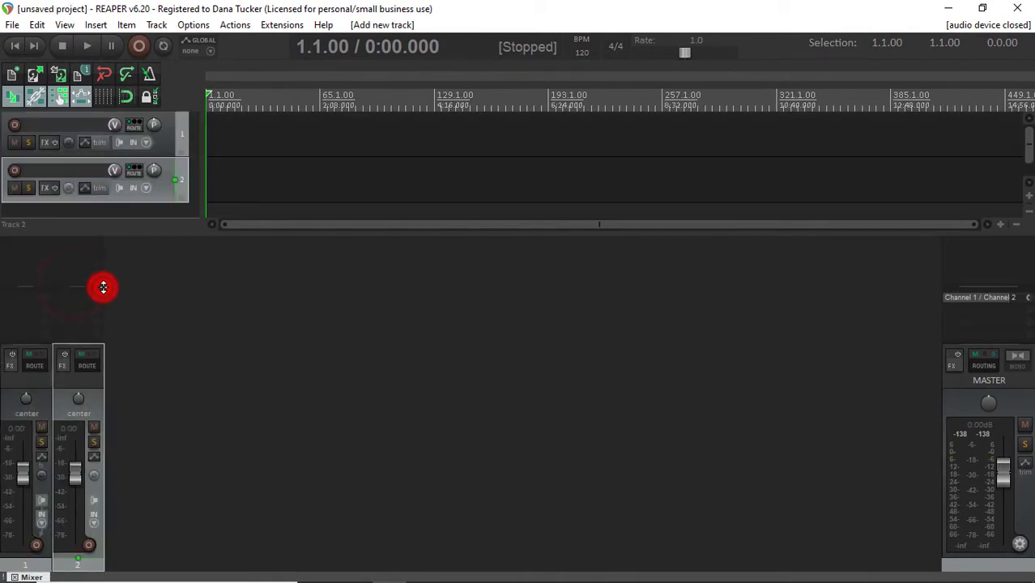
{"action": "double_click", "coordinate": [156, 300]}
{"action": "double_click", "coordinate": [198, 304]}
{"action": "double_click", "coordinate": [245, 315]}
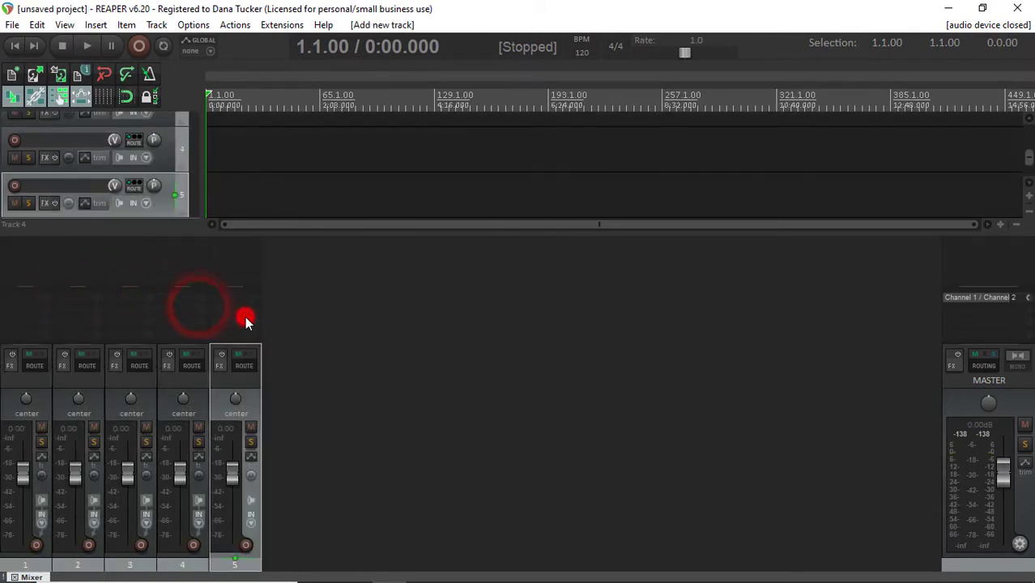
Load the X32 project template without saving the test project
{"action": "left_click", "coordinate": [12, 24]}
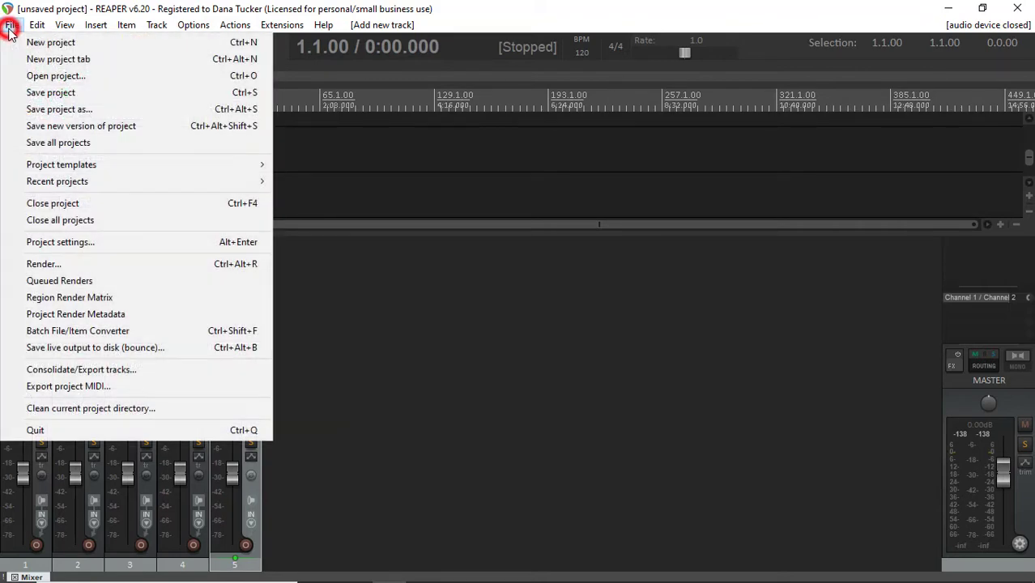
{"action": "mouse_move", "coordinate": [51, 165]}
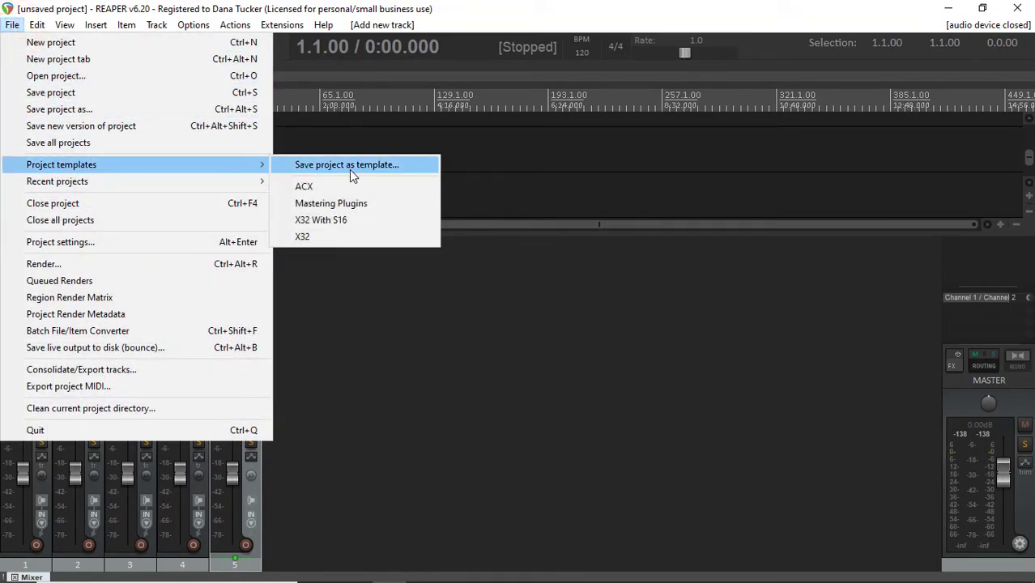
{"action": "left_click", "coordinate": [306, 237]}
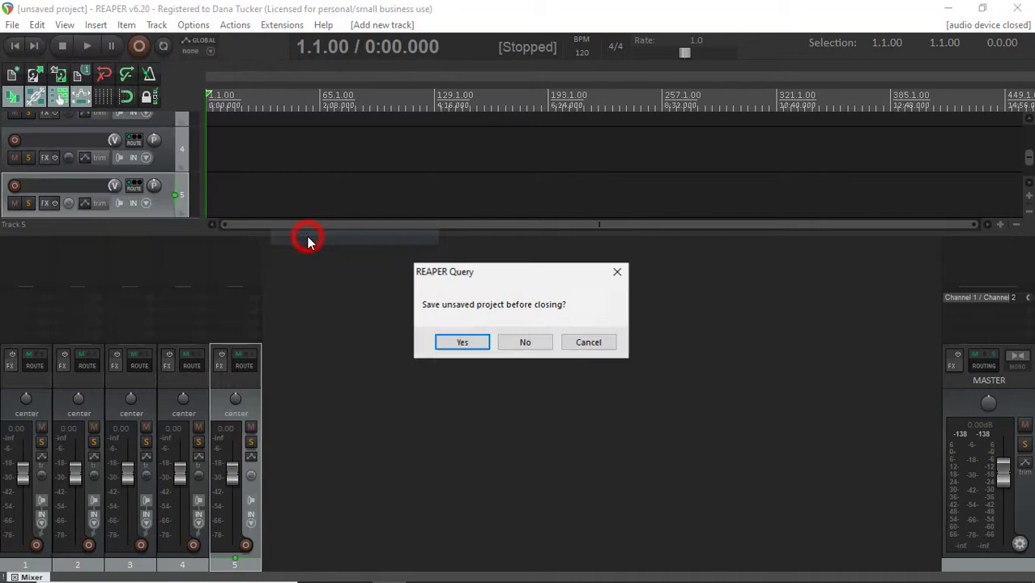
{"action": "left_click", "coordinate": [517, 344]}
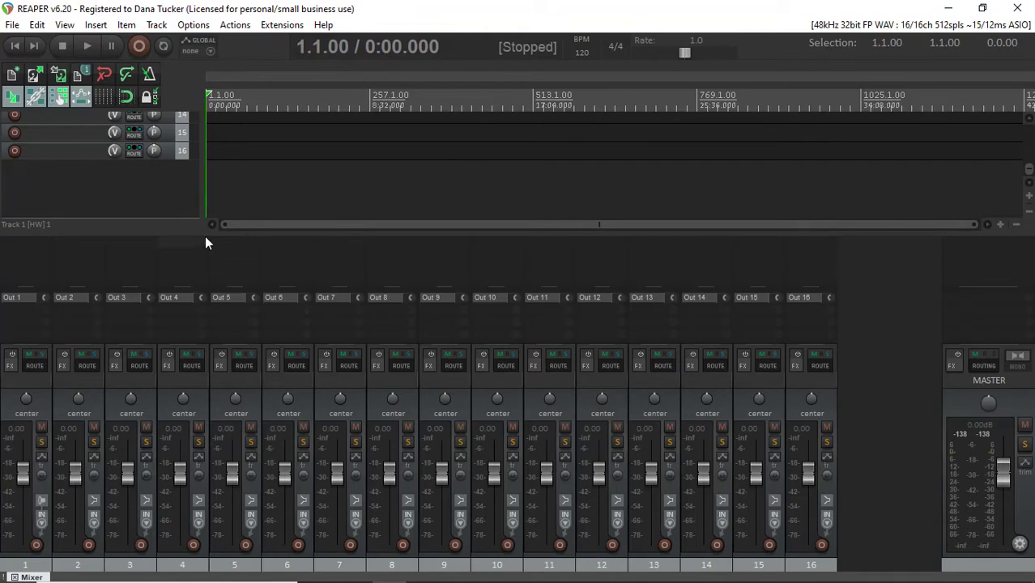
{"action": "scroll", "coordinate": [162, 165], "scroll_direction": "up", "scroll_amount": 10}
{"action": "scroll", "coordinate": [161, 166], "scroll_direction": "up", "scroll_amount": 3}
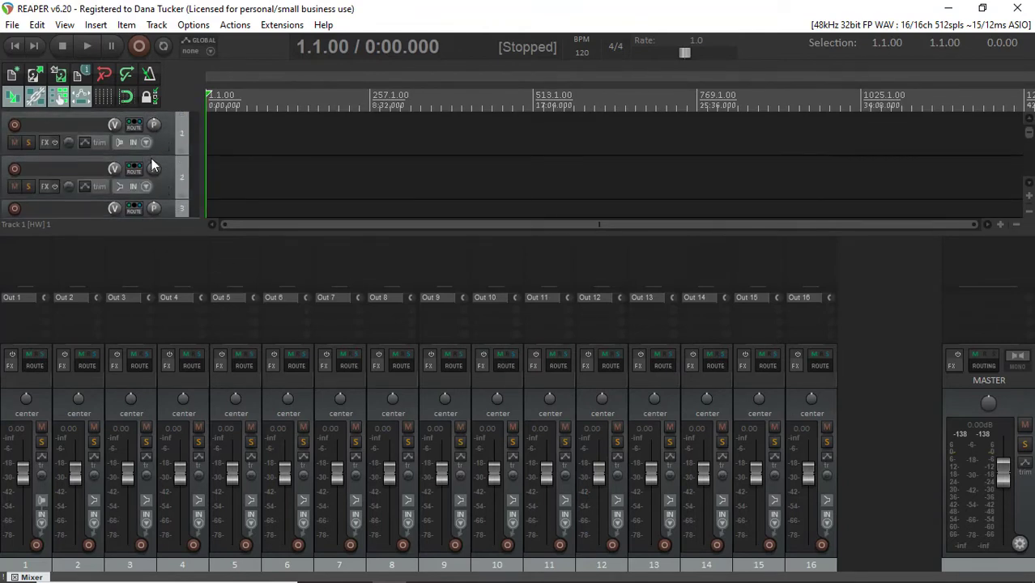
{"action": "left_click", "coordinate": [143, 143]}
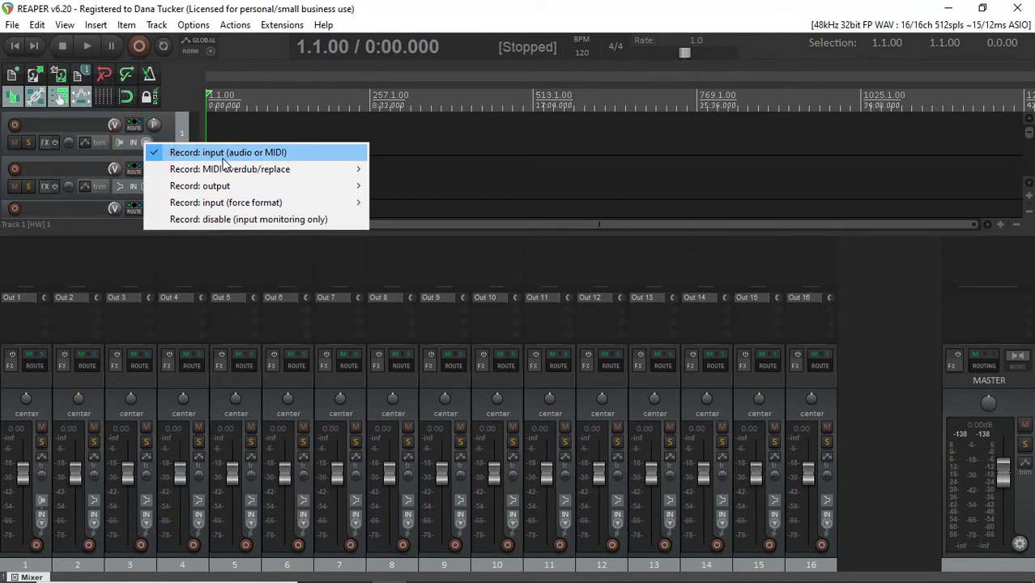
{"action": "left_click", "coordinate": [176, 126]}
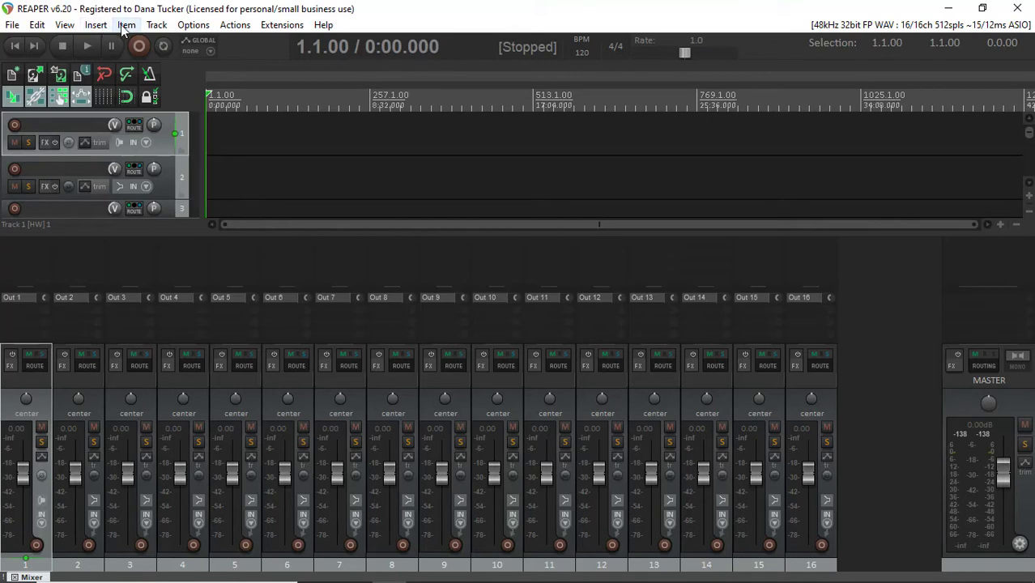
In the Routing Matrix, delete and re-create track 16's send to hardware Out 16
{"action": "left_click", "coordinate": [64, 25]}
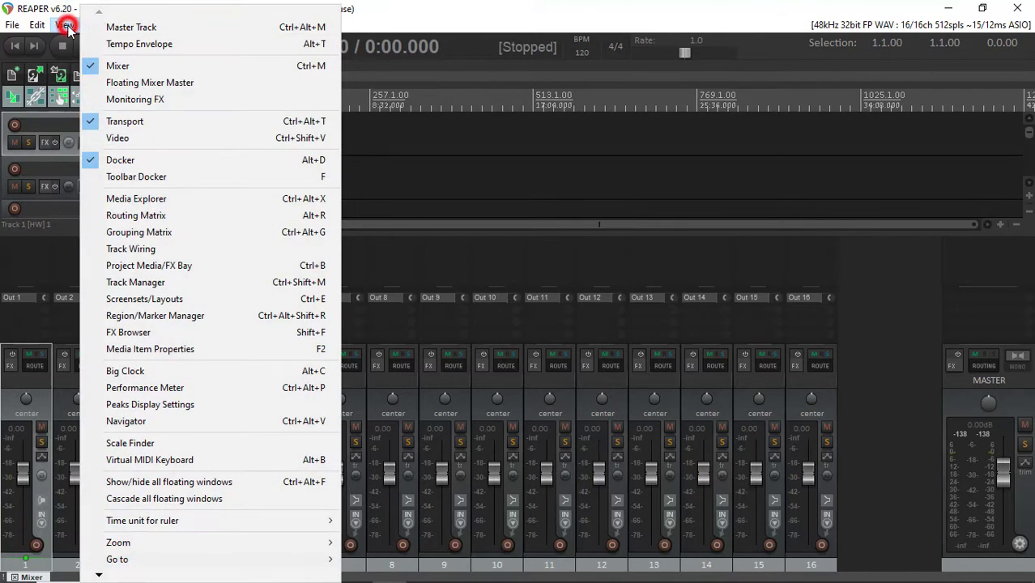
{"action": "left_click", "coordinate": [118, 214]}
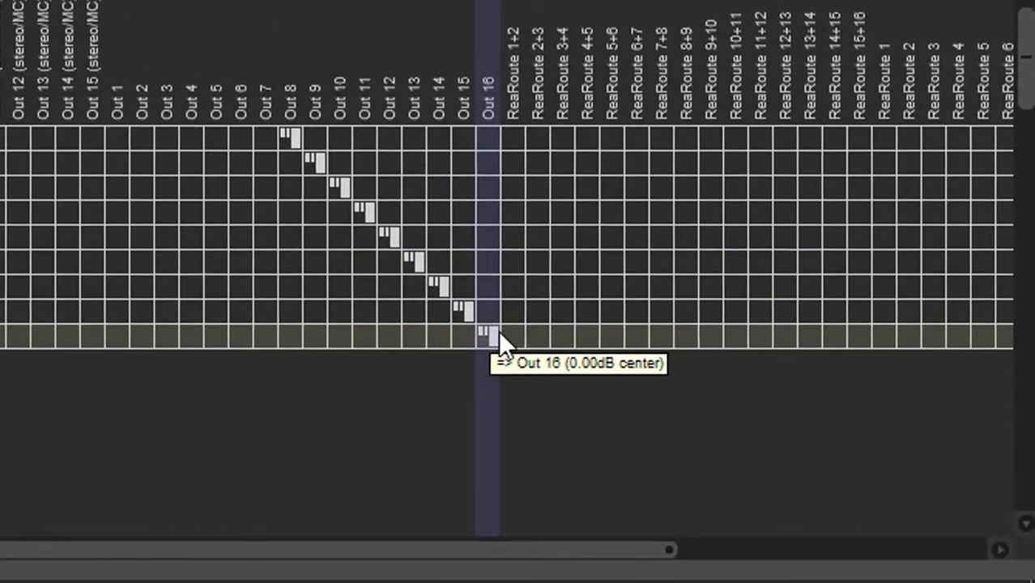
{"action": "right_click", "coordinate": [495, 332]}
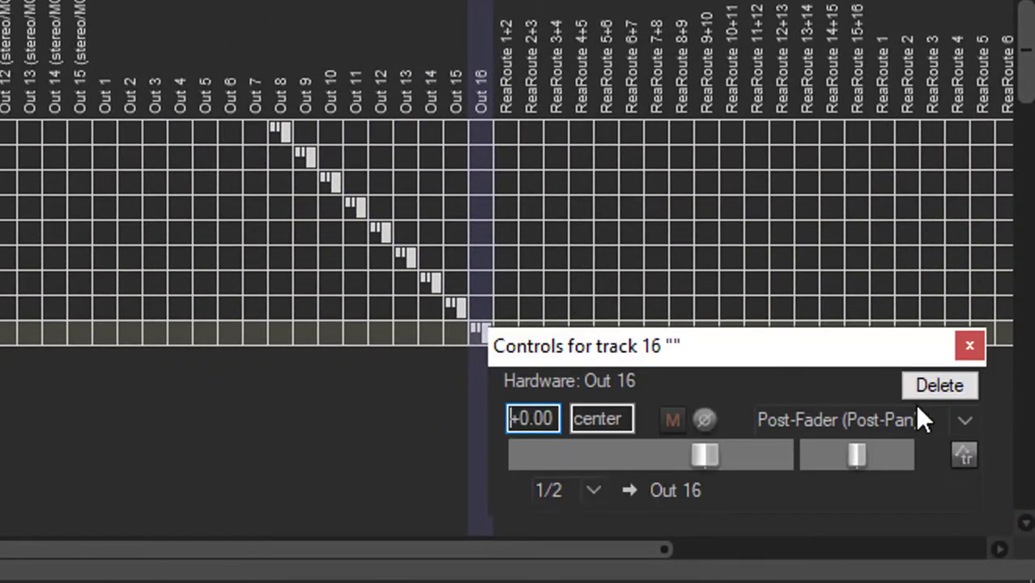
{"action": "left_click", "coordinate": [936, 388]}
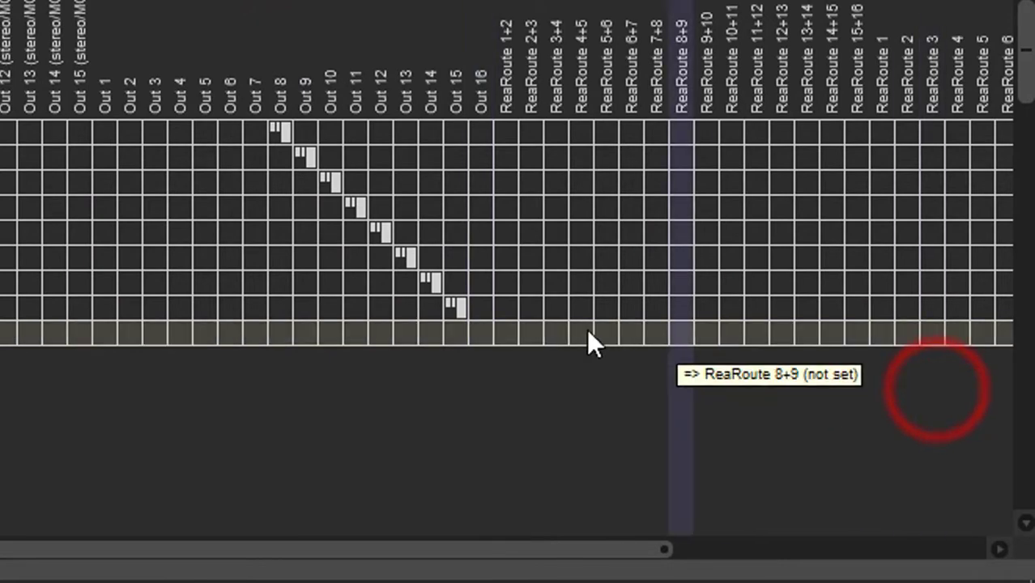
{"action": "left_click", "coordinate": [482, 326]}
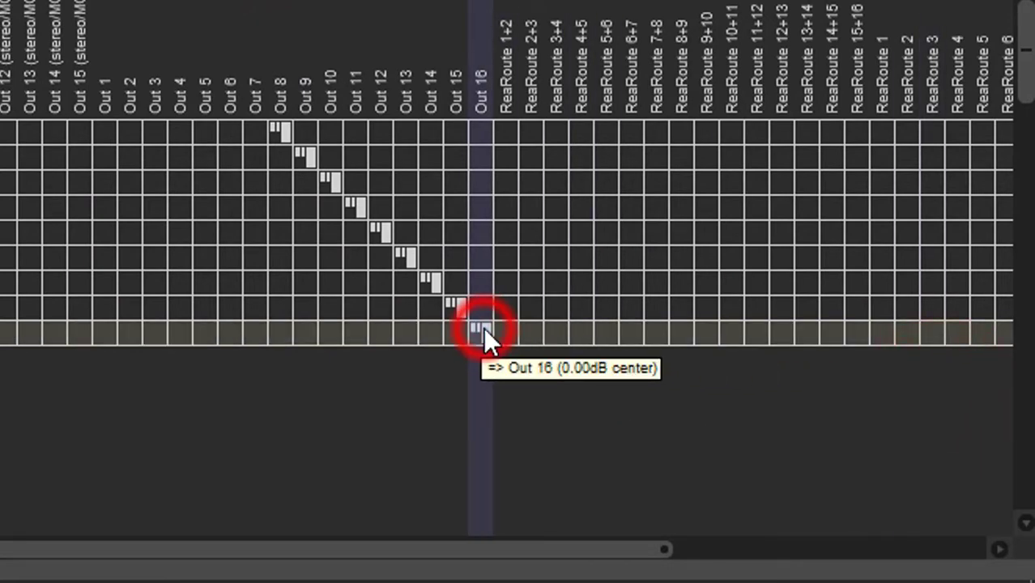
Check that tracks 1–16 record from inputs In 1–16, then close the Routing Matrix
{"action": "scroll", "coordinate": [154, 357], "scroll_direction": "left", "scroll_amount": 10}
{"action": "scroll", "coordinate": [154, 357], "scroll_direction": "down", "scroll_amount": 3}
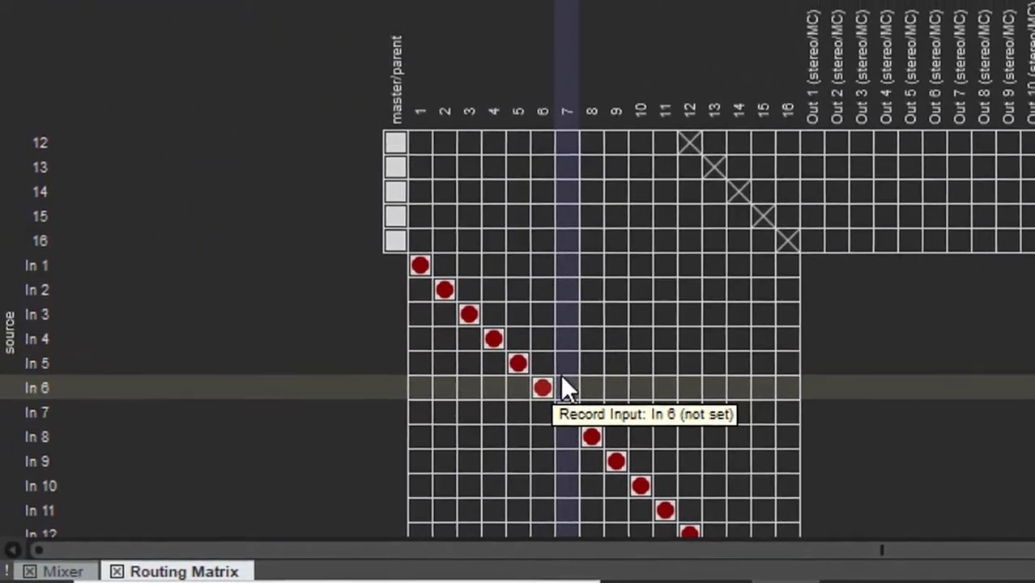
{"action": "scroll", "coordinate": [567, 397], "scroll_direction": "down", "scroll_amount": 2}
{"action": "scroll", "coordinate": [599, 425], "scroll_direction": "down", "scroll_amount": 2}
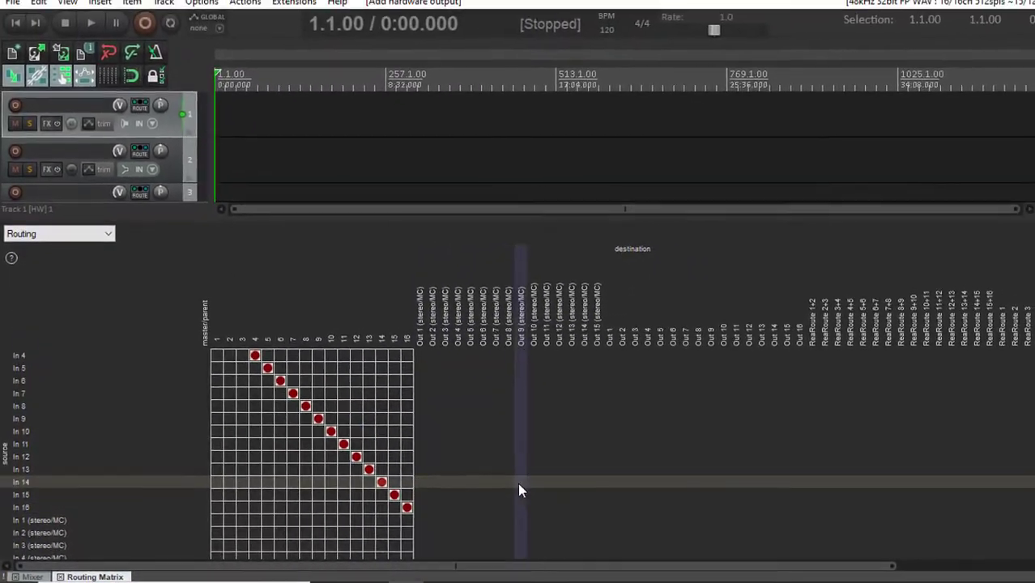
{"action": "scroll", "coordinate": [510, 483], "scroll_direction": "up", "scroll_amount": 3}
{"action": "key", "text": "alt+r"}
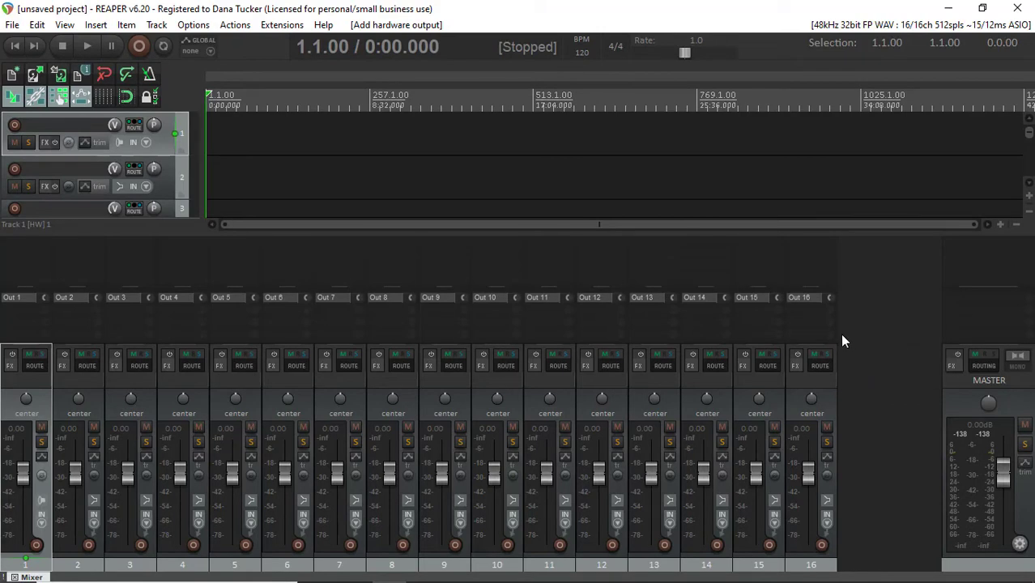
Save the project as template 'X32', overwriting the existing X32 template
{"action": "left_click", "coordinate": [12, 25]}
{"action": "mouse_move", "coordinate": [41, 168]}
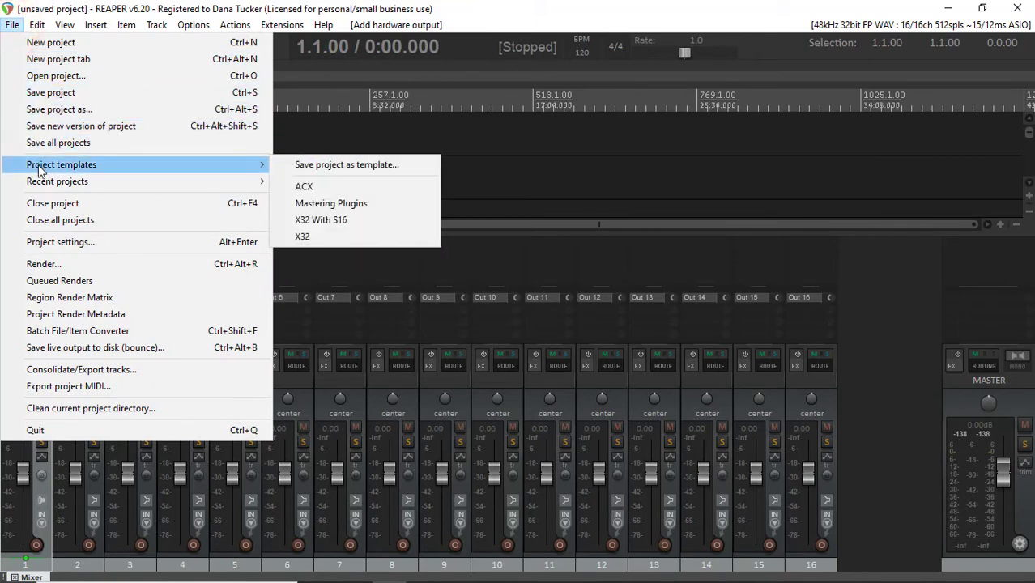
{"action": "left_click", "coordinate": [315, 165]}
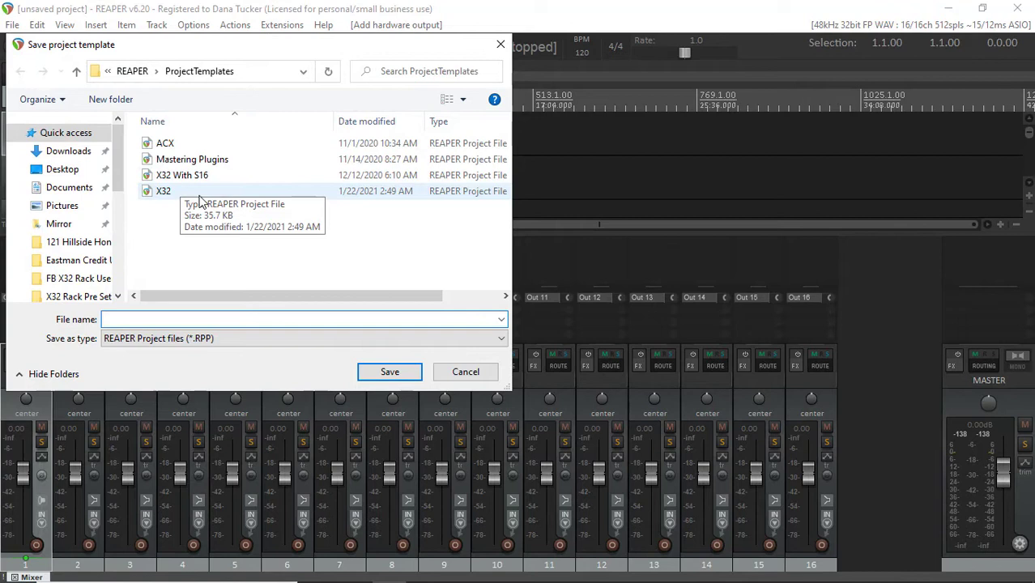
{"action": "left_click", "coordinate": [200, 200]}
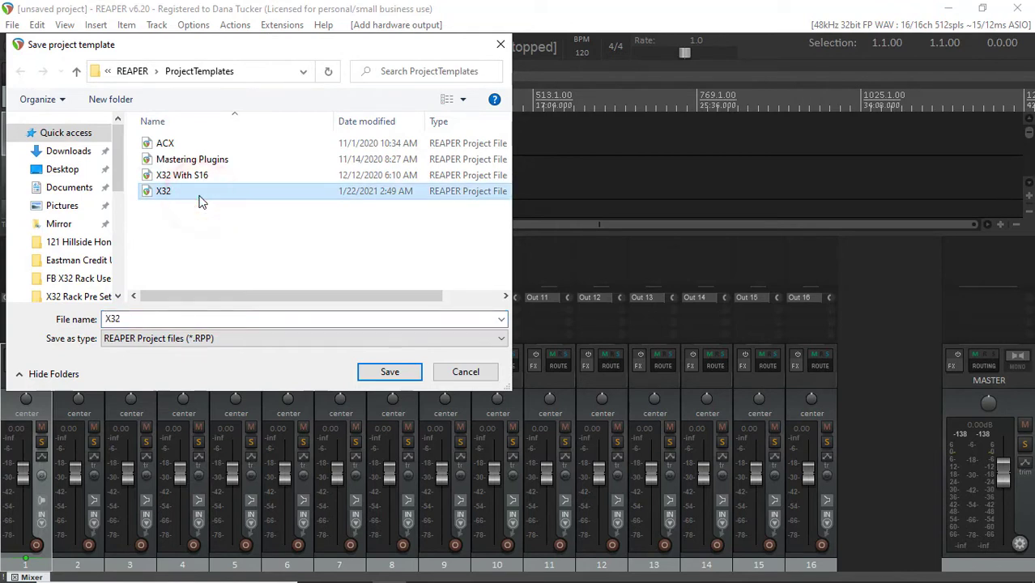
{"action": "left_click", "coordinate": [390, 375]}
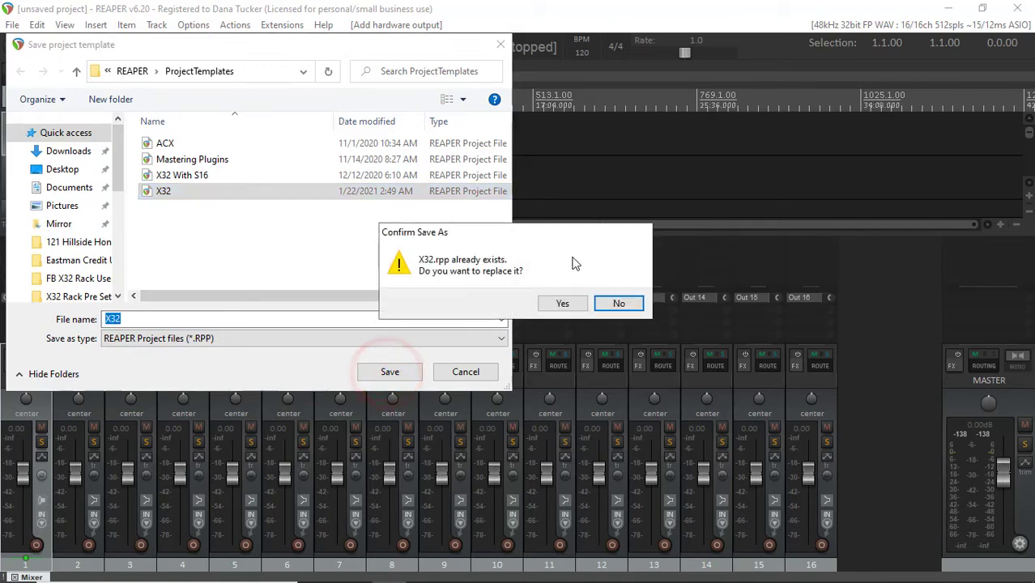
{"action": "left_click", "coordinate": [563, 305]}
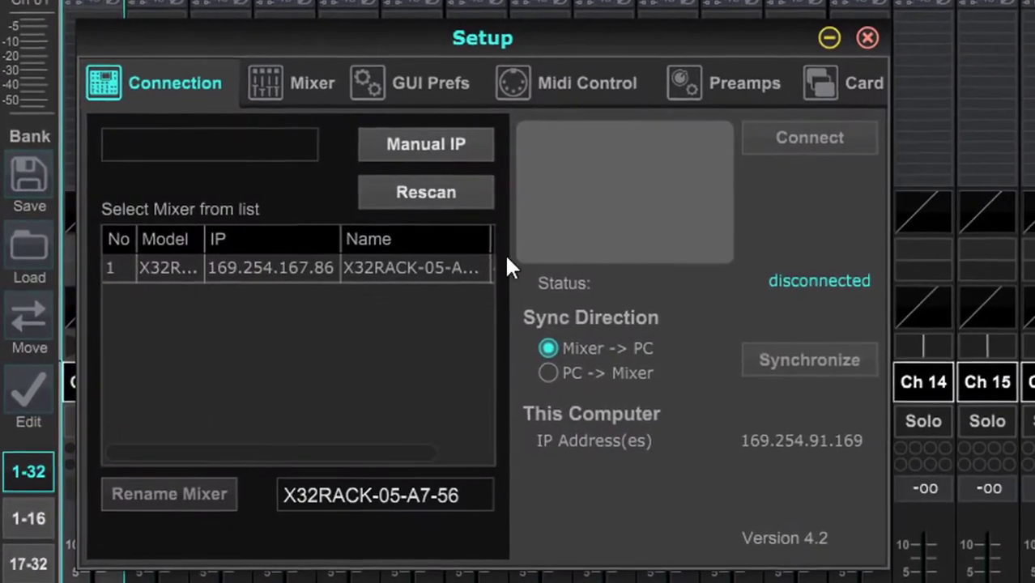
Select the X32RACK in the mixer list, connect, and synchronise its settings
{"action": "left_click", "coordinate": [258, 270]}
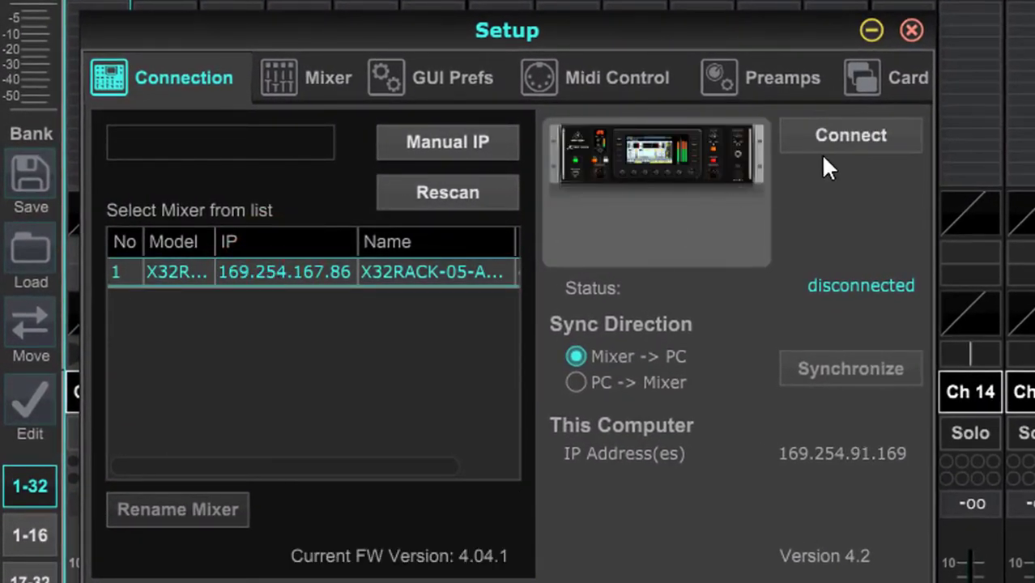
{"action": "left_click", "coordinate": [877, 143]}
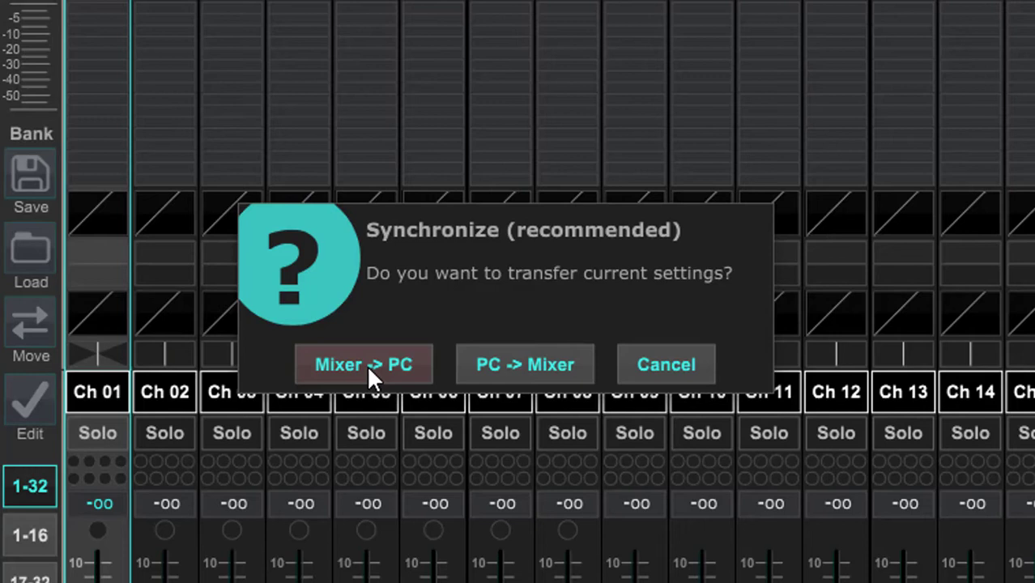
{"action": "left_click", "coordinate": [503, 363]}
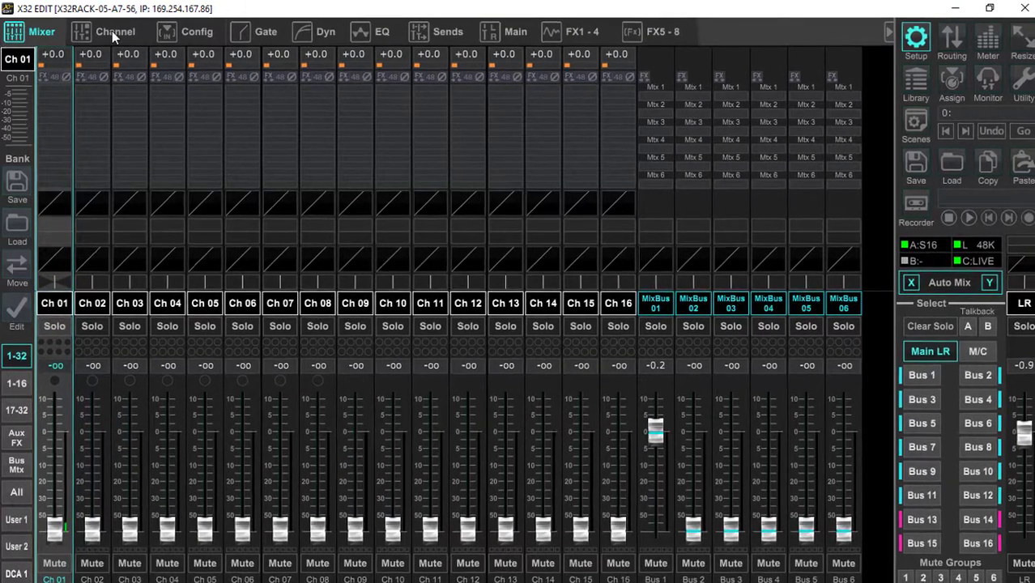
On Ch 01's Channel page, raise the input gain in stages to about +43.5 dB
{"action": "left_click", "coordinate": [113, 31]}
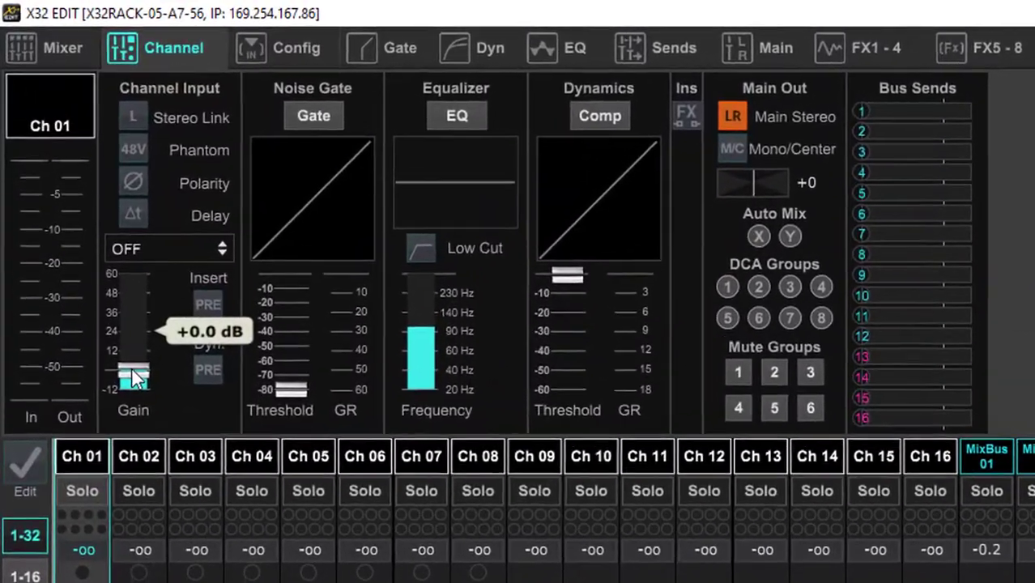
{"action": "left_click_drag", "start_coordinate": [108, 294], "coordinate": [108, 246]}
{"action": "left_click_drag", "start_coordinate": [150, 339], "coordinate": [162, 263]}
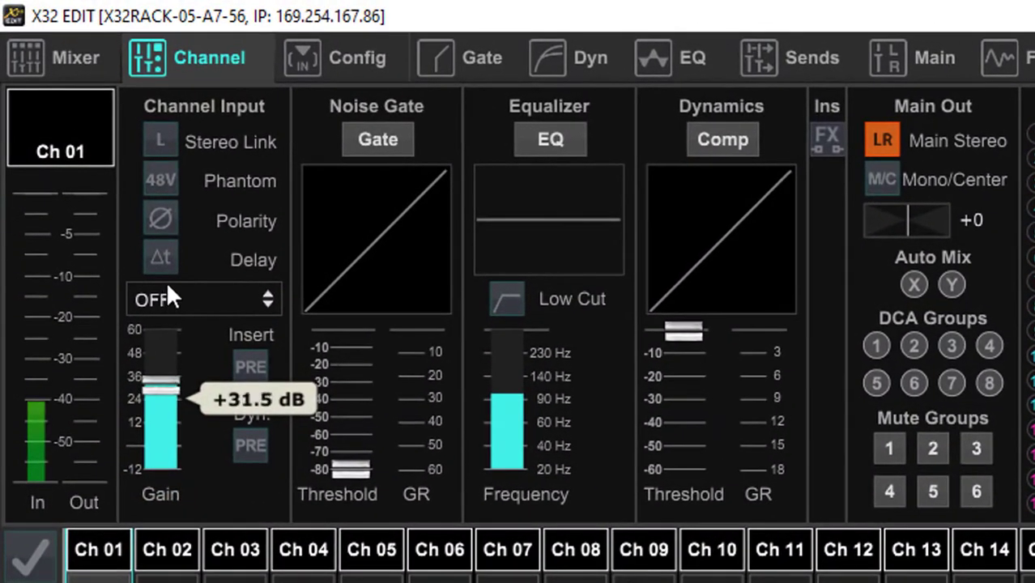
{"action": "left_click_drag", "start_coordinate": [158, 374], "coordinate": [169, 319]}
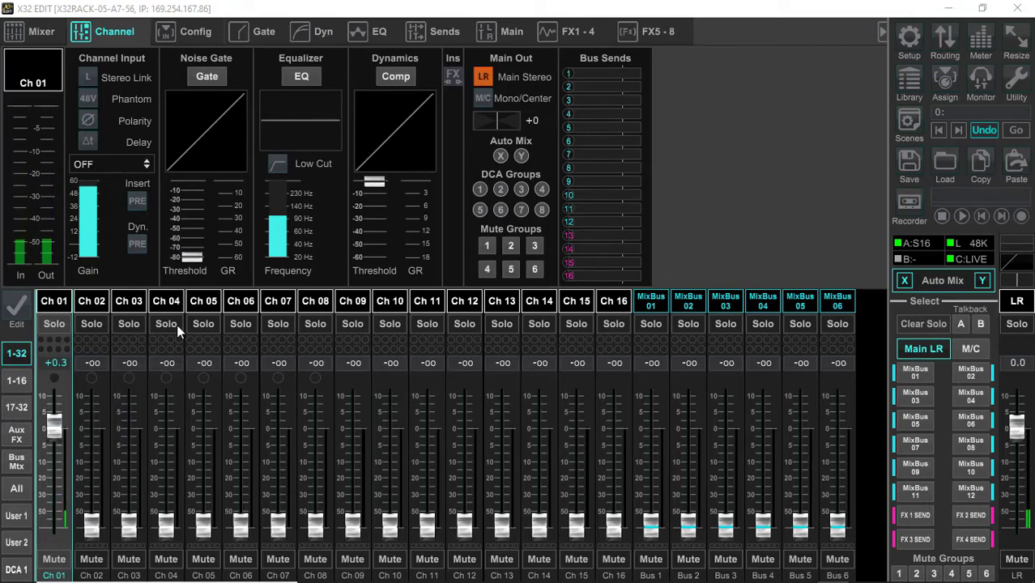
Colour channel 1 (VOX) yellow and open the Out 1–16 routing overview
{"action": "double_click", "coordinate": [52, 303]}
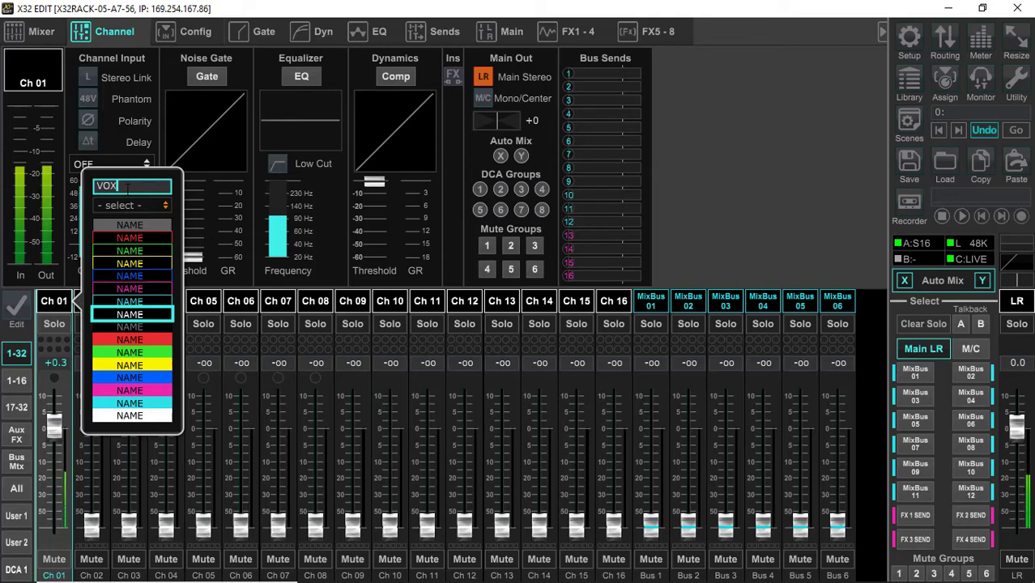
{"action": "left_click", "coordinate": [125, 263]}
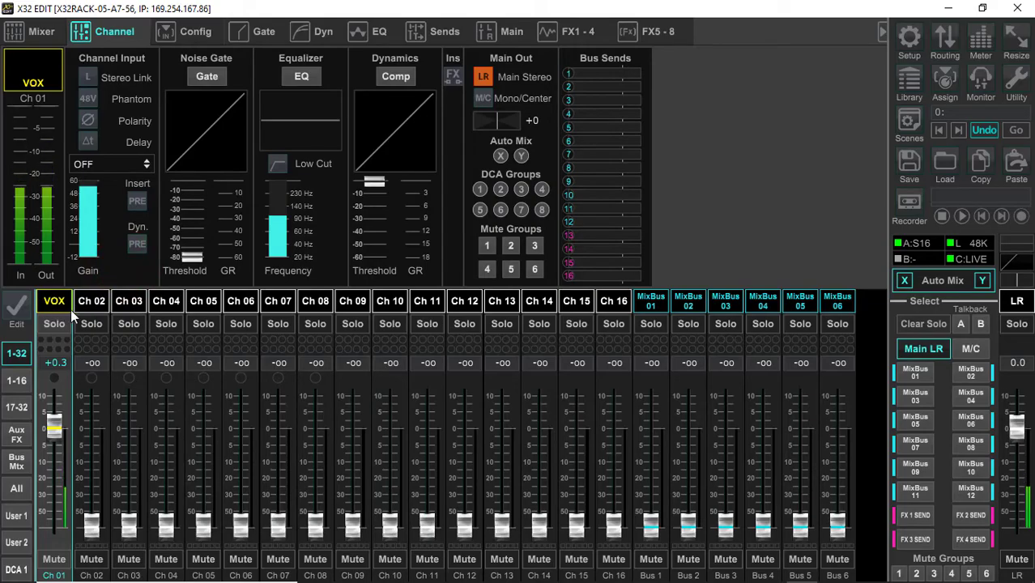
{"action": "mouse_move", "coordinate": [634, 144]}
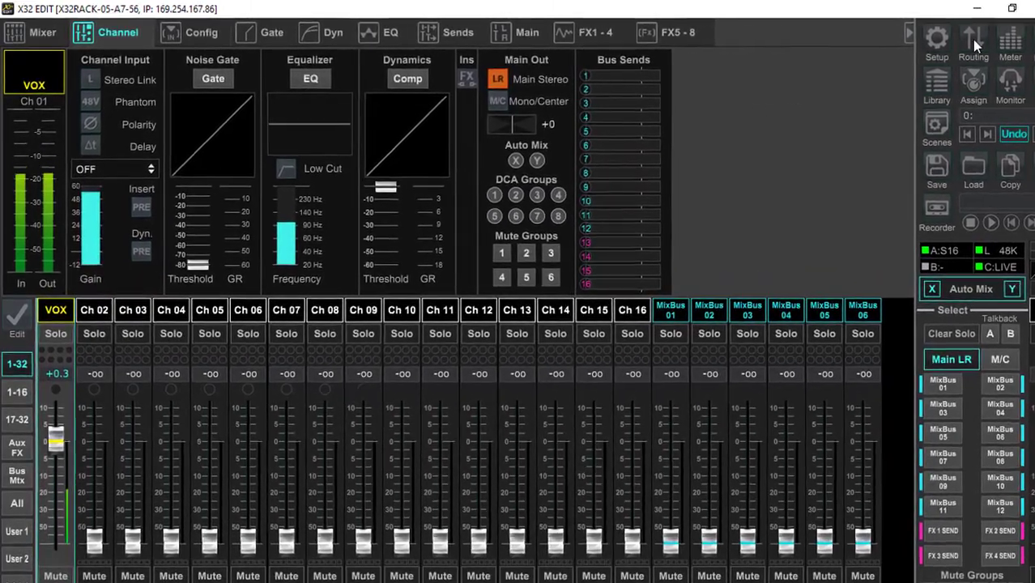
{"action": "left_click", "coordinate": [974, 40]}
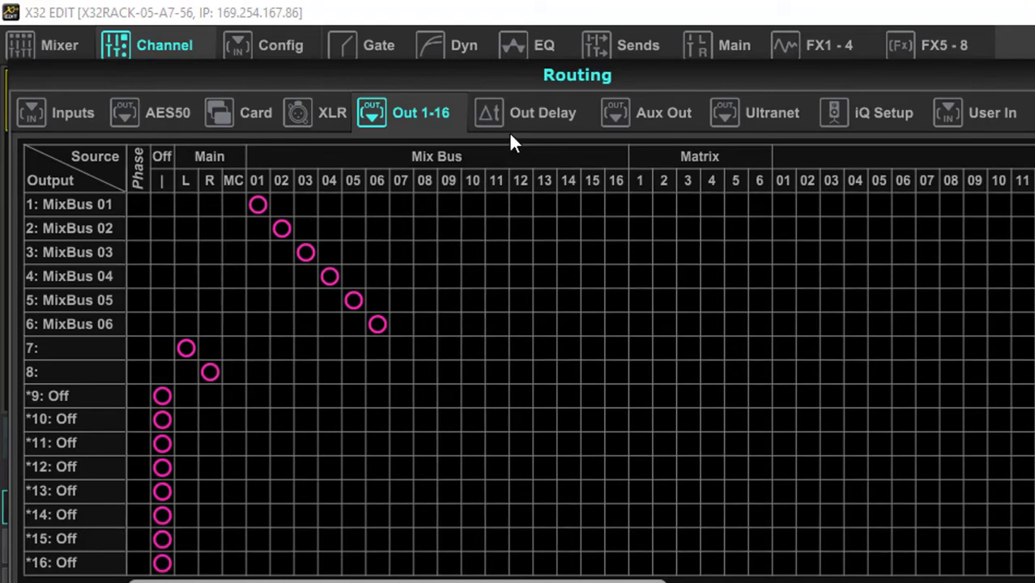
Try AES50-A sources on channels 17-32, then restore them to Local 17-24 and 25-32
{"action": "left_click", "coordinate": [86, 116]}
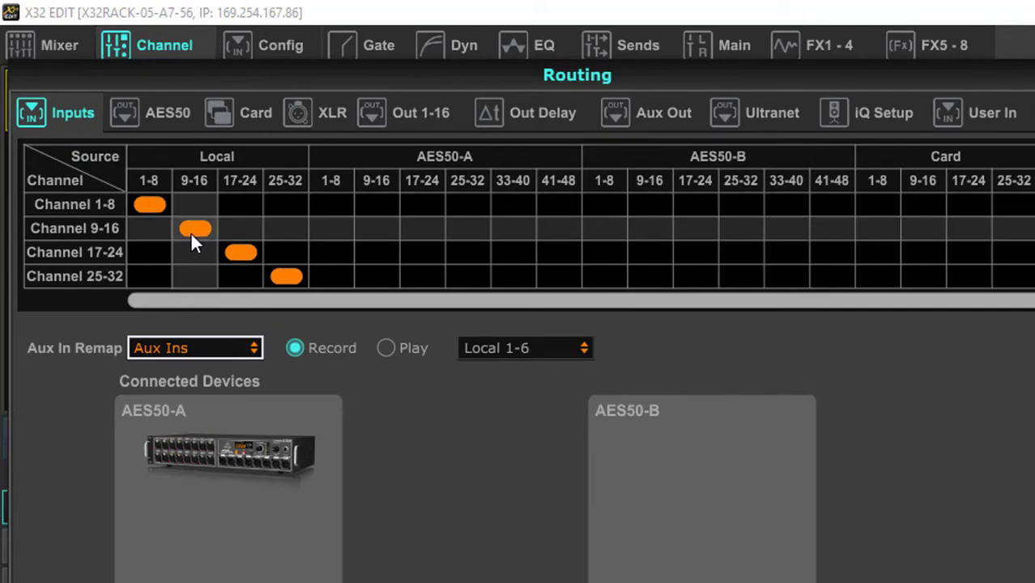
{"action": "left_click", "coordinate": [320, 253]}
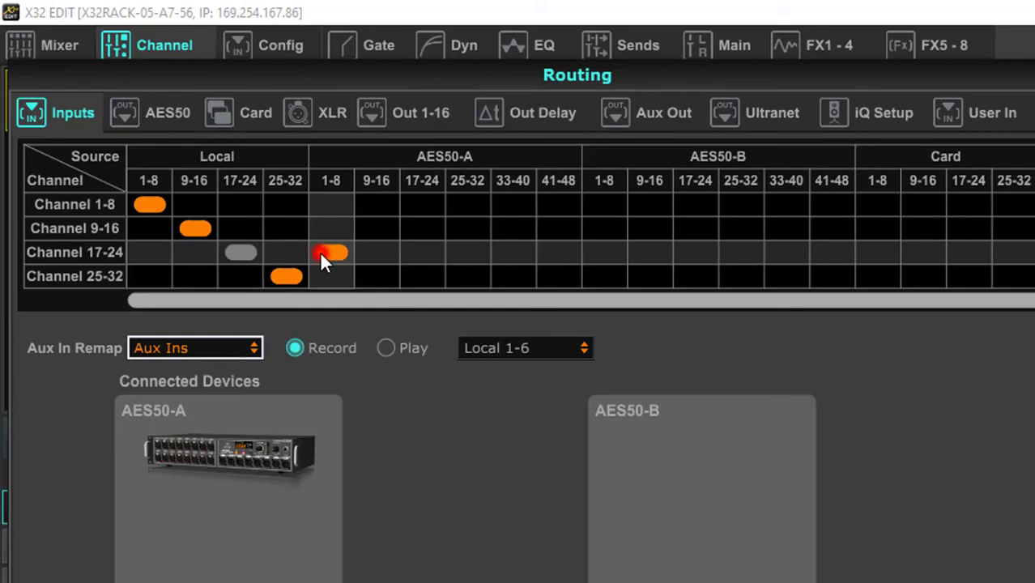
{"action": "left_click", "coordinate": [372, 275]}
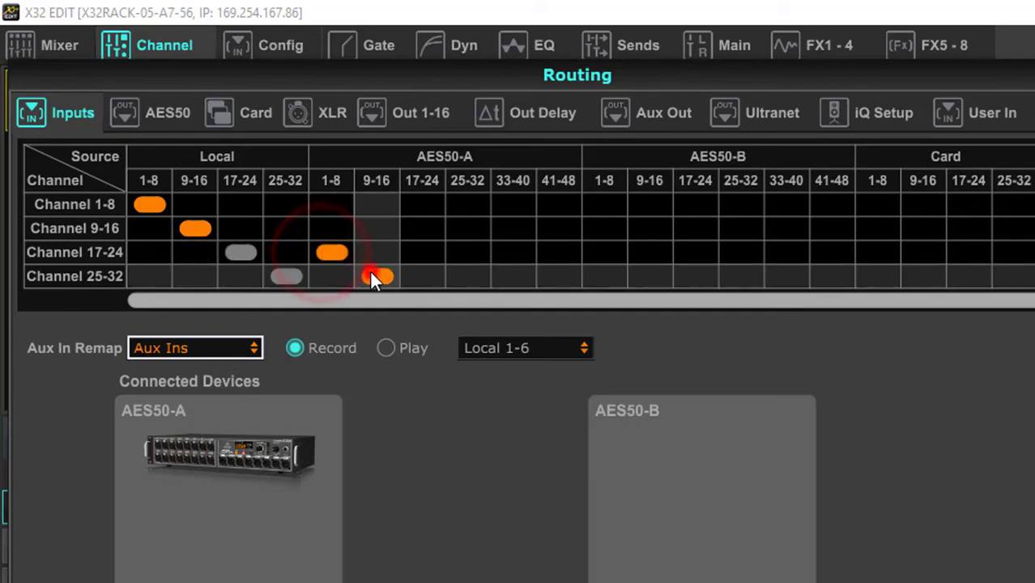
{"action": "left_click", "coordinate": [247, 250]}
{"action": "left_click", "coordinate": [287, 275]}
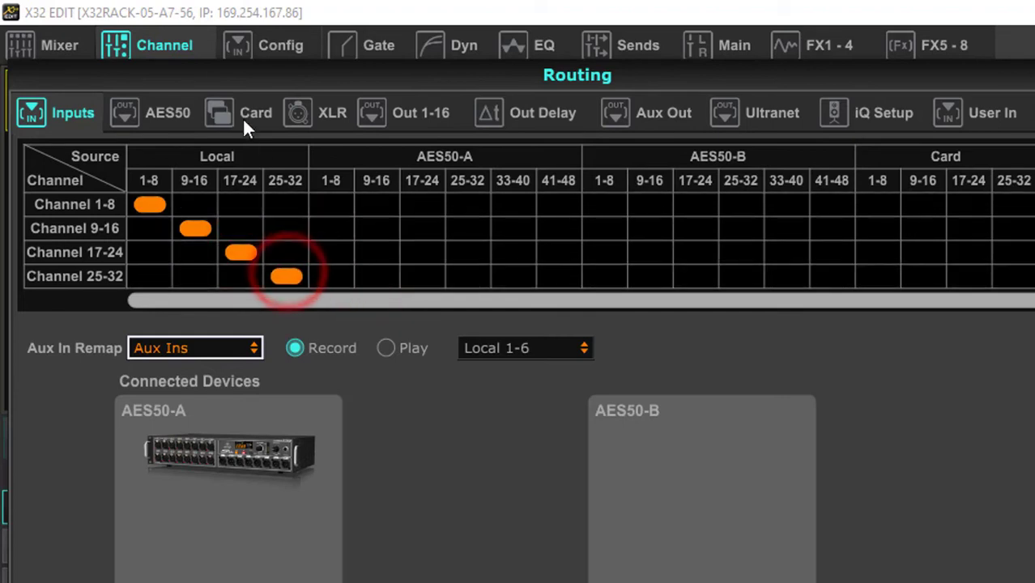
Review the AES50, Card, XLR, Out 1-16 and Out Delay routing pages
{"action": "left_click", "coordinate": [182, 118]}
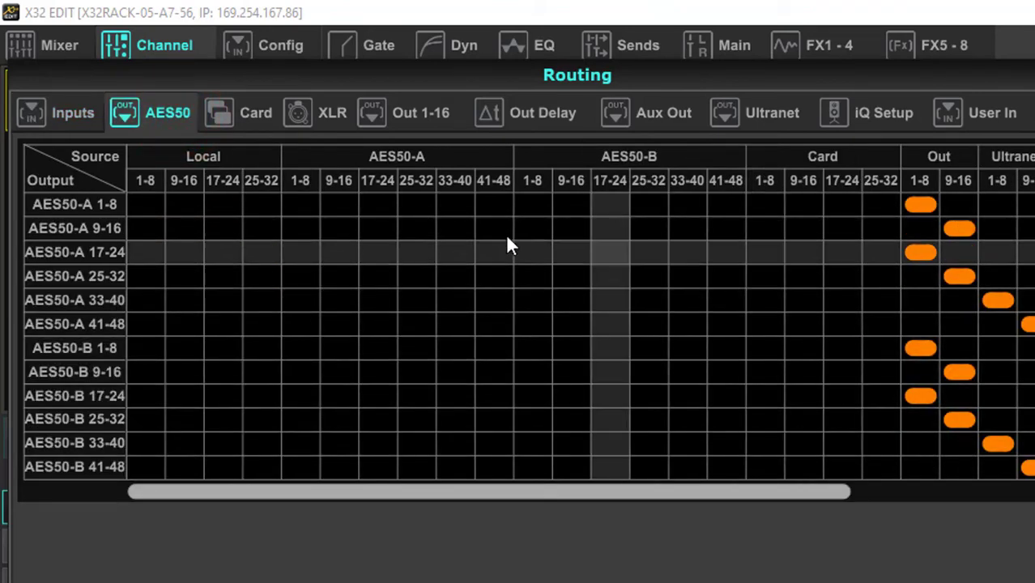
{"action": "left_click", "coordinate": [256, 117]}
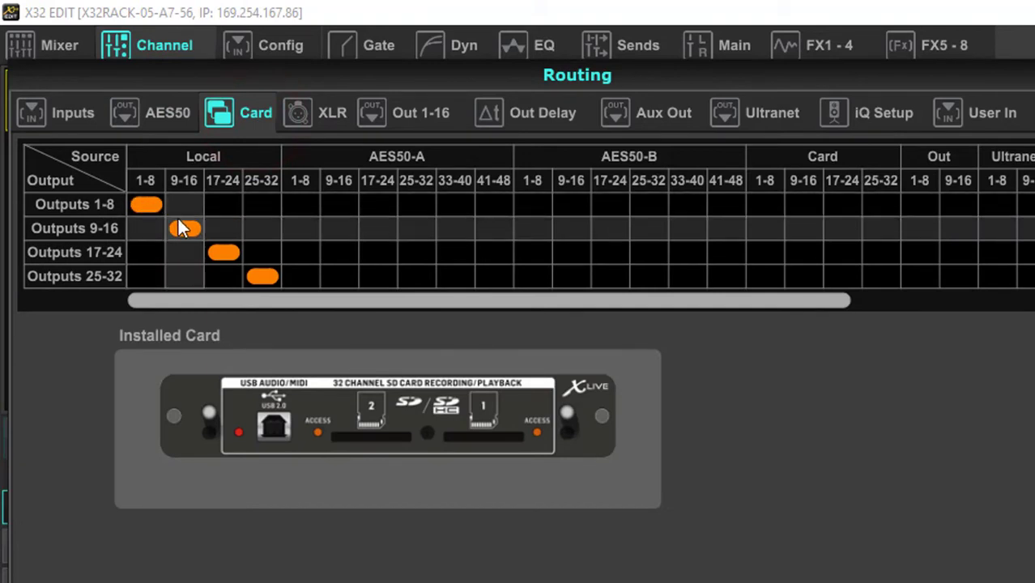
{"action": "left_click", "coordinate": [320, 115]}
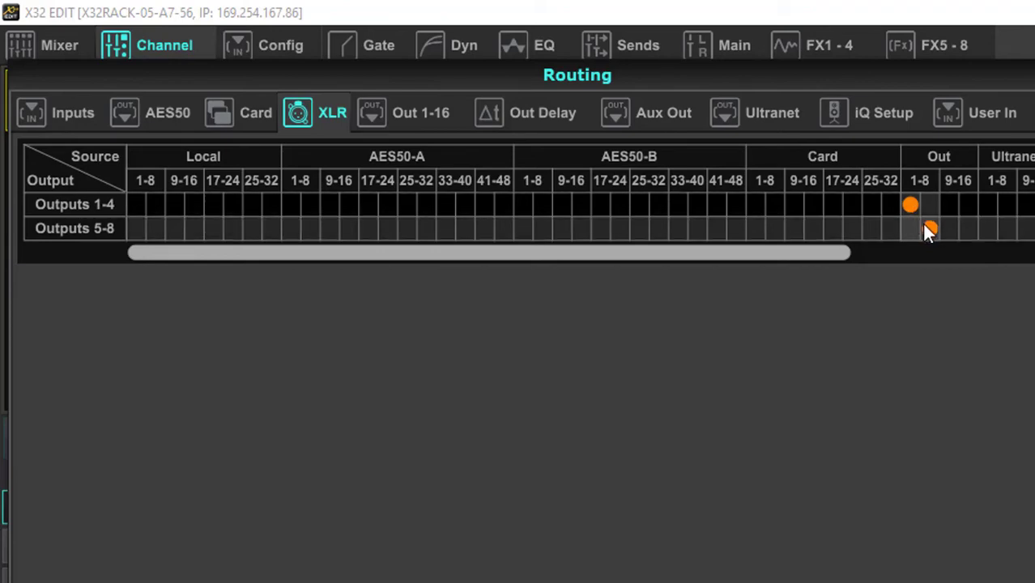
{"action": "left_click", "coordinate": [414, 114]}
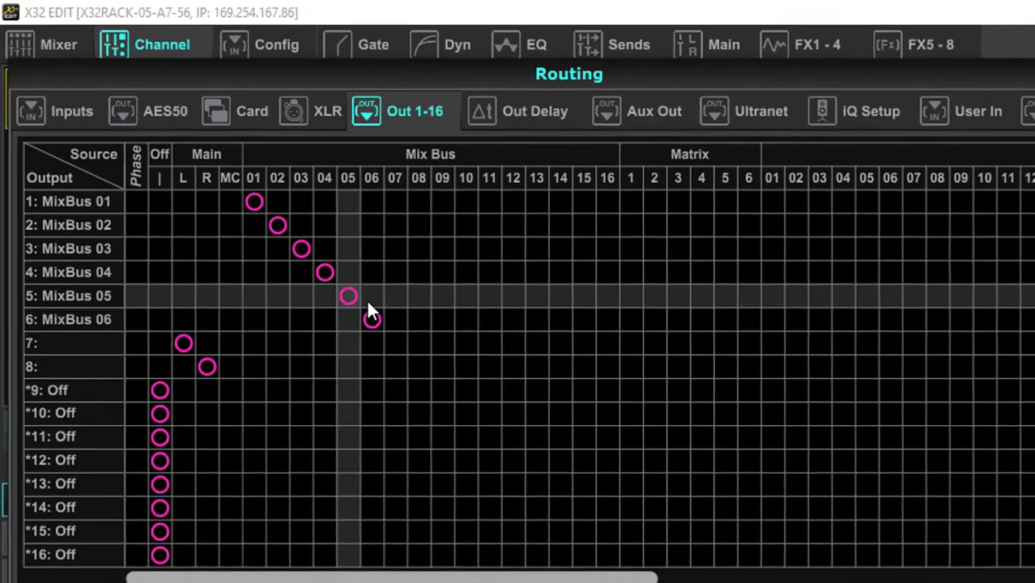
{"action": "left_click", "coordinate": [528, 112]}
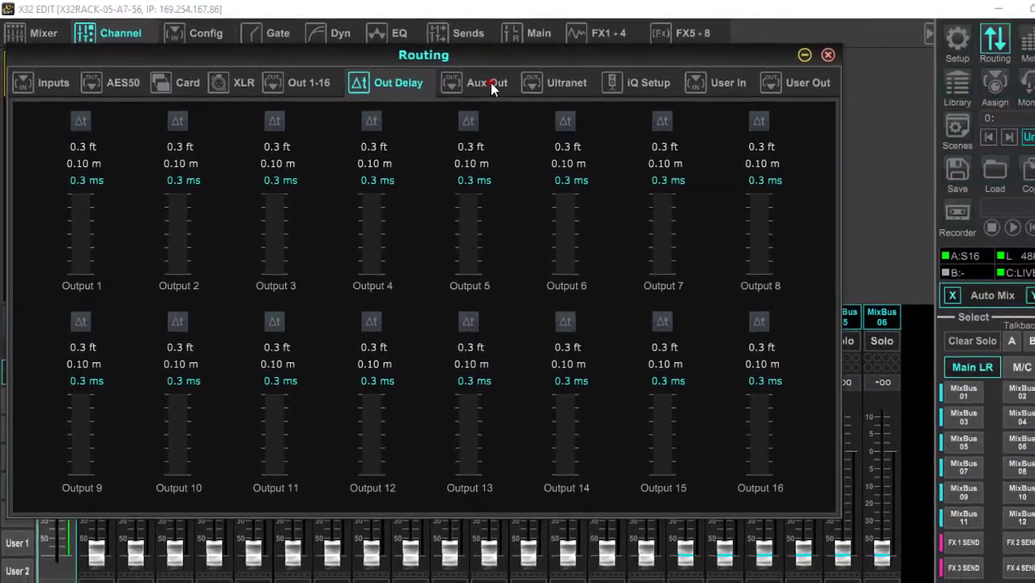
Check the Ultranet, iQ Setup and User In/Out pages, then close Routing from the Inputs page
{"action": "left_click", "coordinate": [536, 92]}
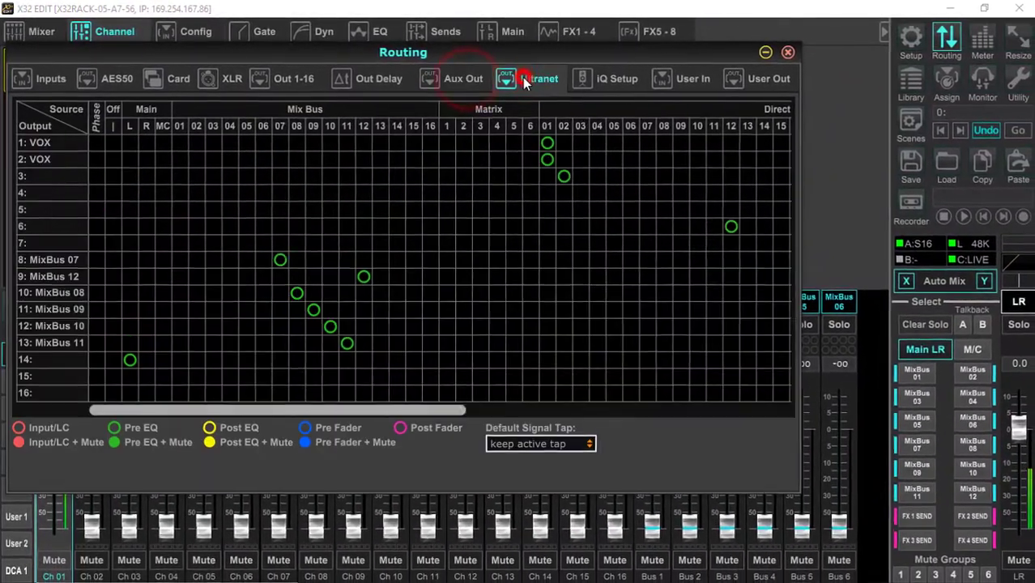
{"action": "left_click", "coordinate": [604, 79]}
{"action": "left_click", "coordinate": [684, 79]}
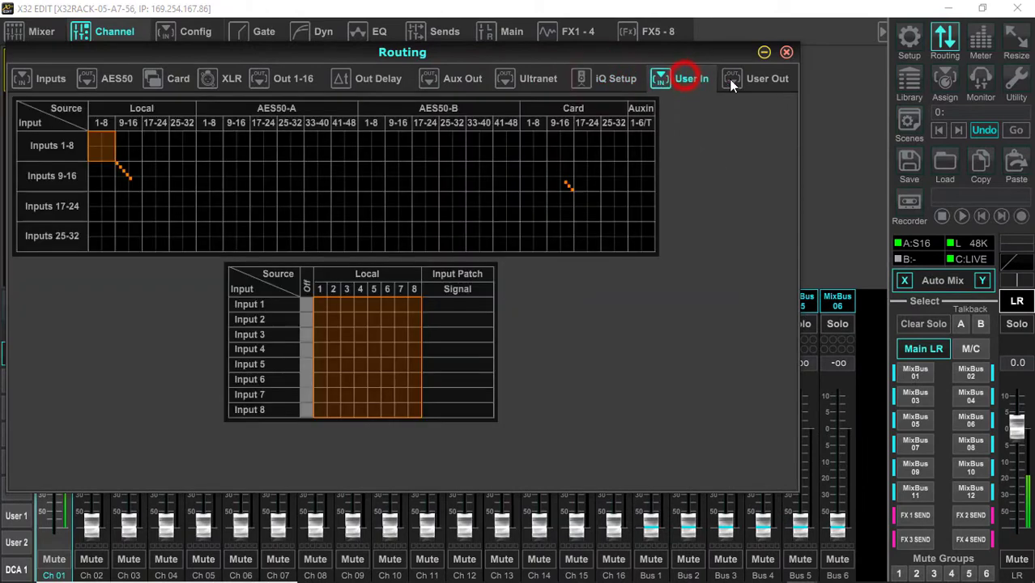
{"action": "left_click", "coordinate": [762, 81]}
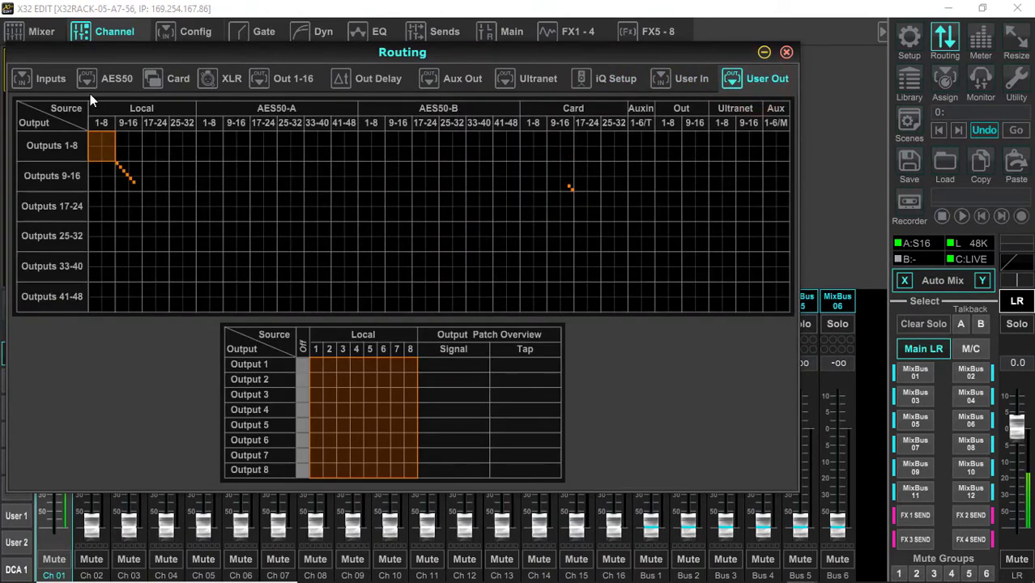
{"action": "left_click", "coordinate": [51, 79]}
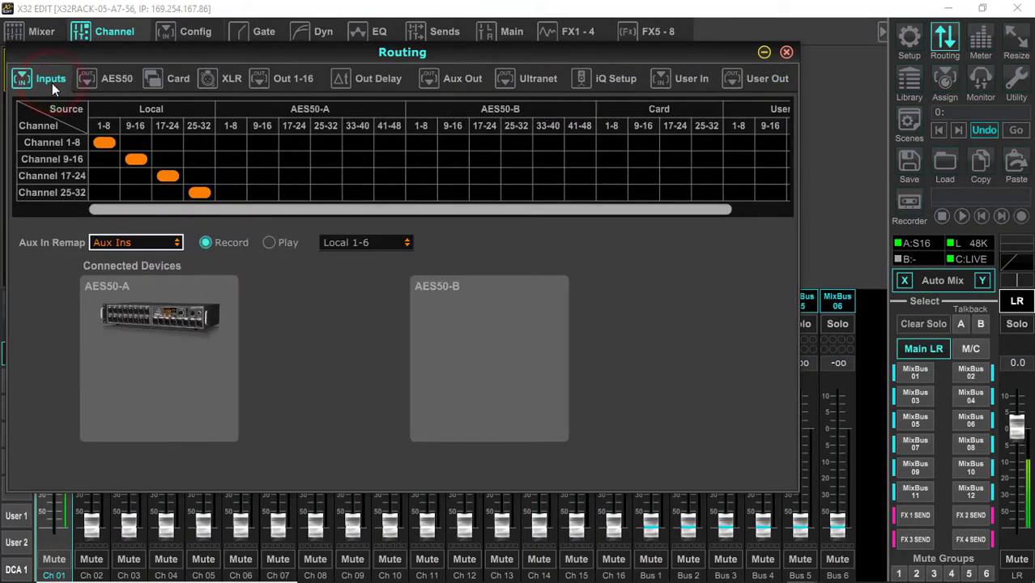
{"action": "left_click", "coordinate": [785, 53]}
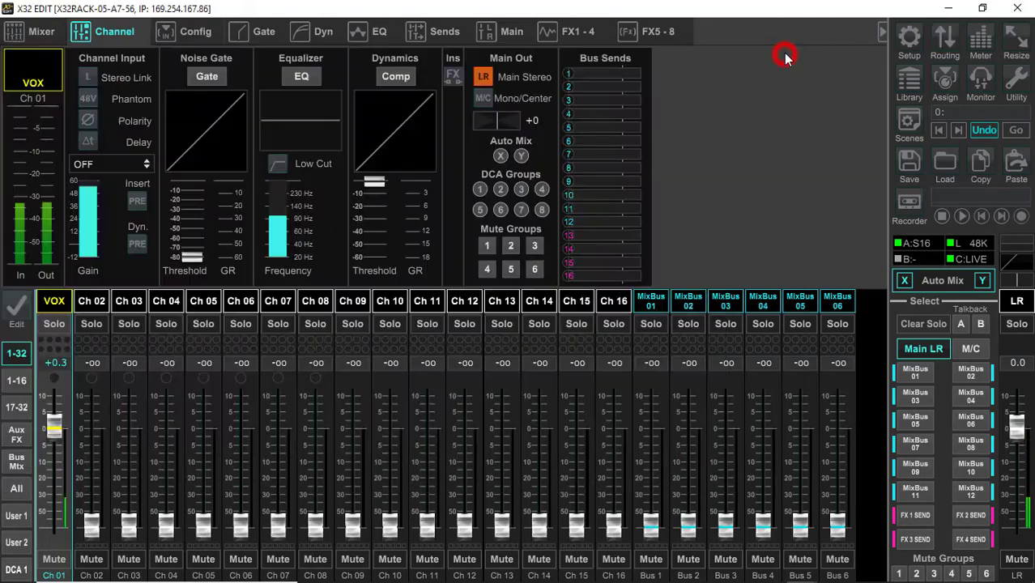
Lower the Ch 01 VOX gain to +43.0 dB while watching the In/Out level meters
{"action": "left_click", "coordinate": [980, 42]}
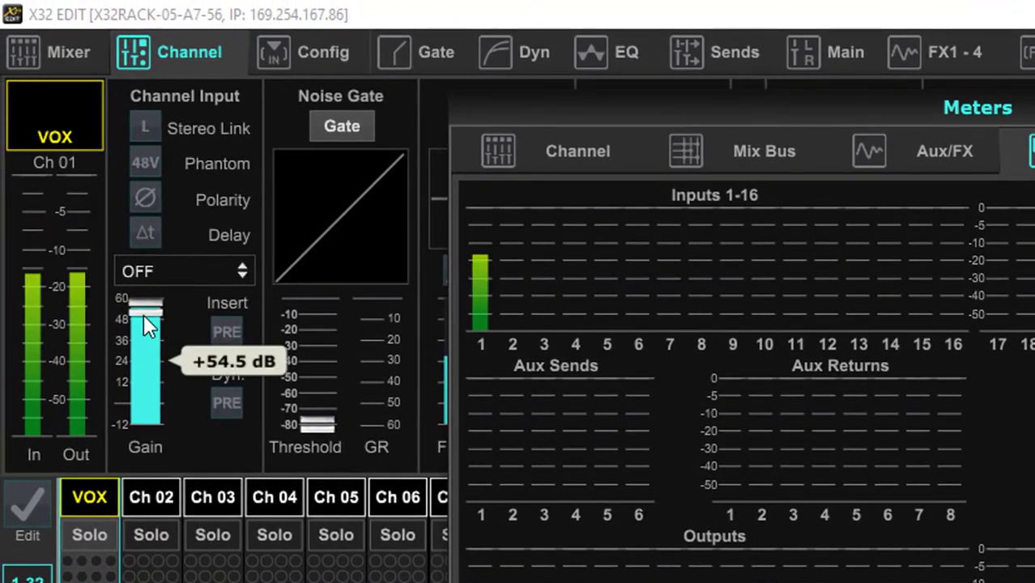
{"action": "left_click_drag", "start_coordinate": [143, 314], "coordinate": [154, 364]}
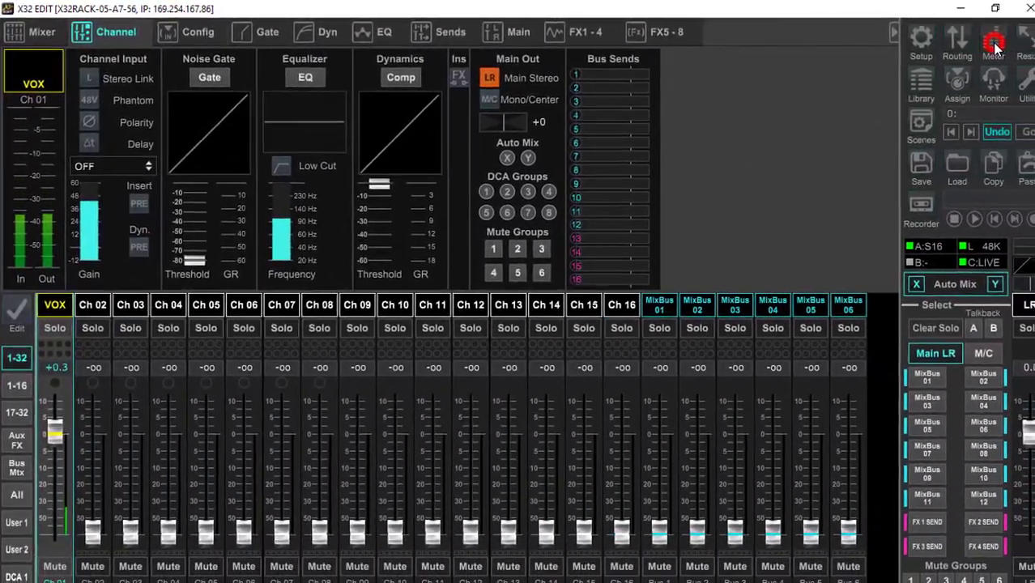
{"action": "left_click", "coordinate": [1032, 40]}
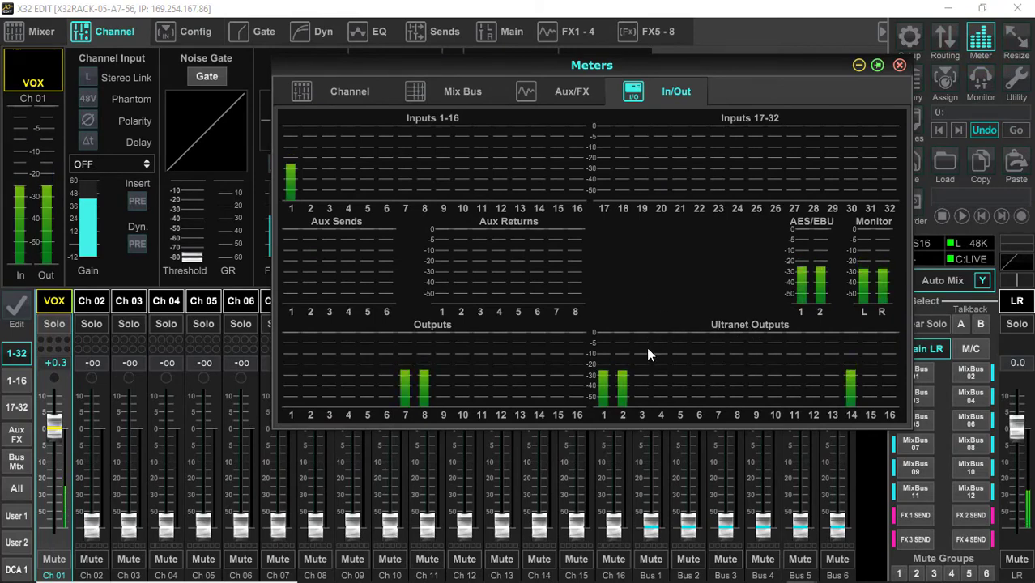
{"action": "left_click", "coordinate": [899, 65]}
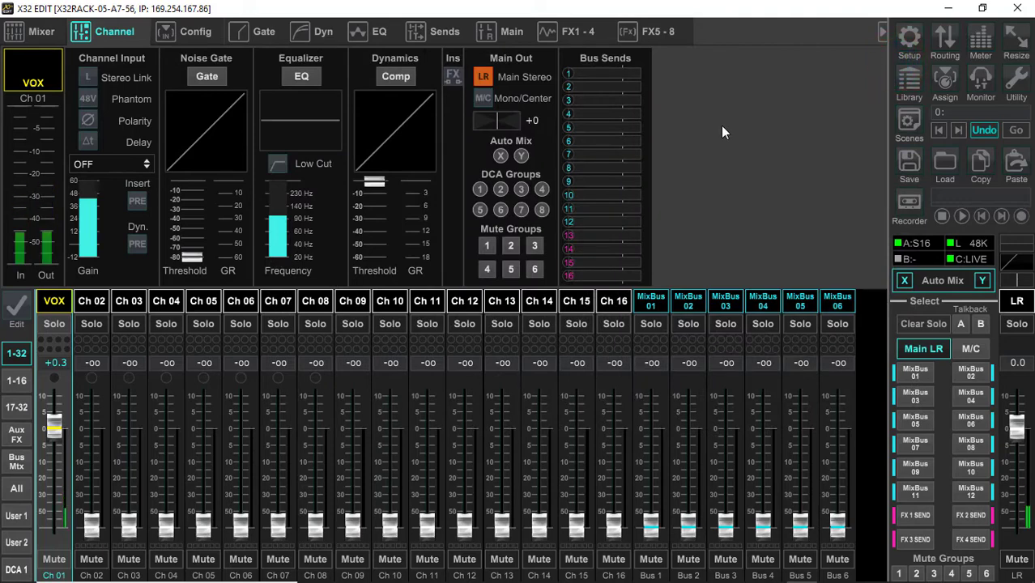
{"action": "left_click", "coordinate": [483, 81]}
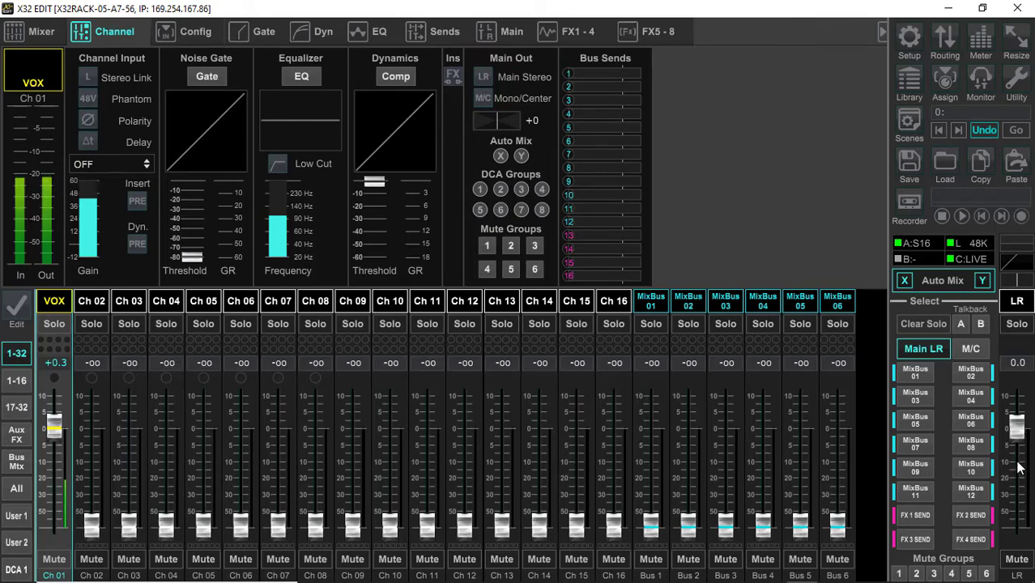
{"action": "left_click", "coordinate": [484, 77]}
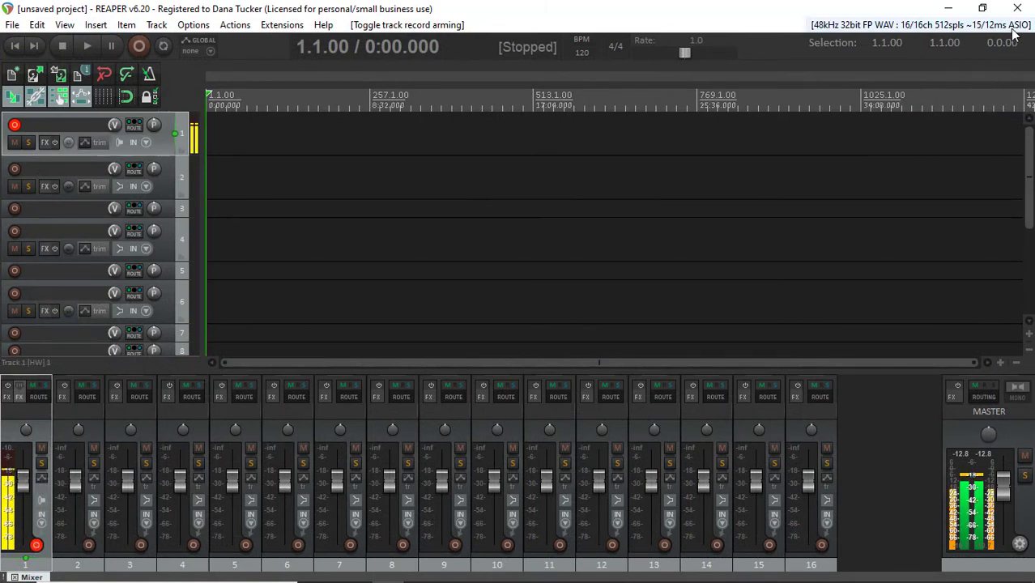
In Preferences > Device, set the X-LIVE ASIO range to In 1–16 and Out 1–16
{"action": "left_click", "coordinate": [193, 25]}
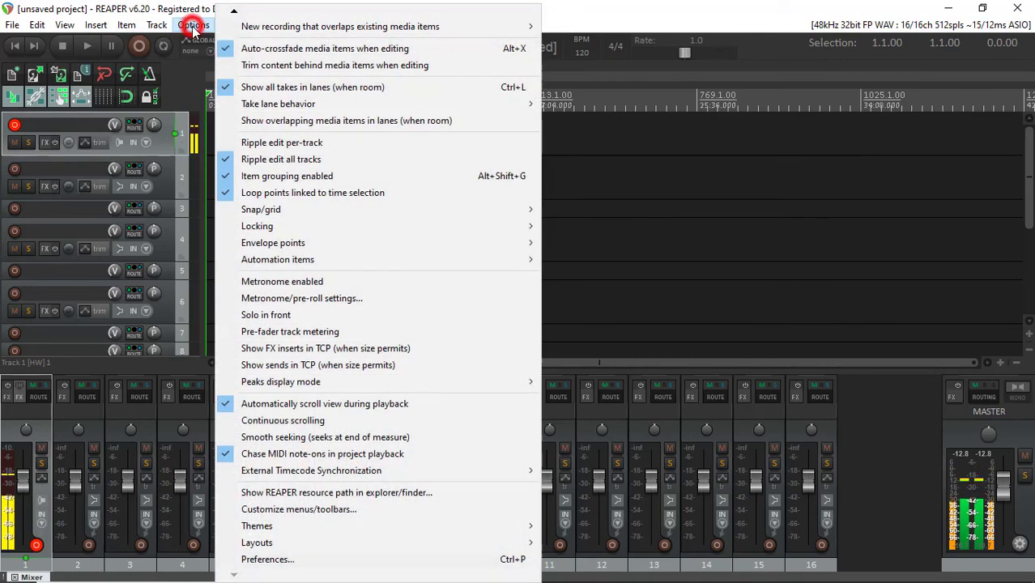
{"action": "left_click", "coordinate": [251, 560]}
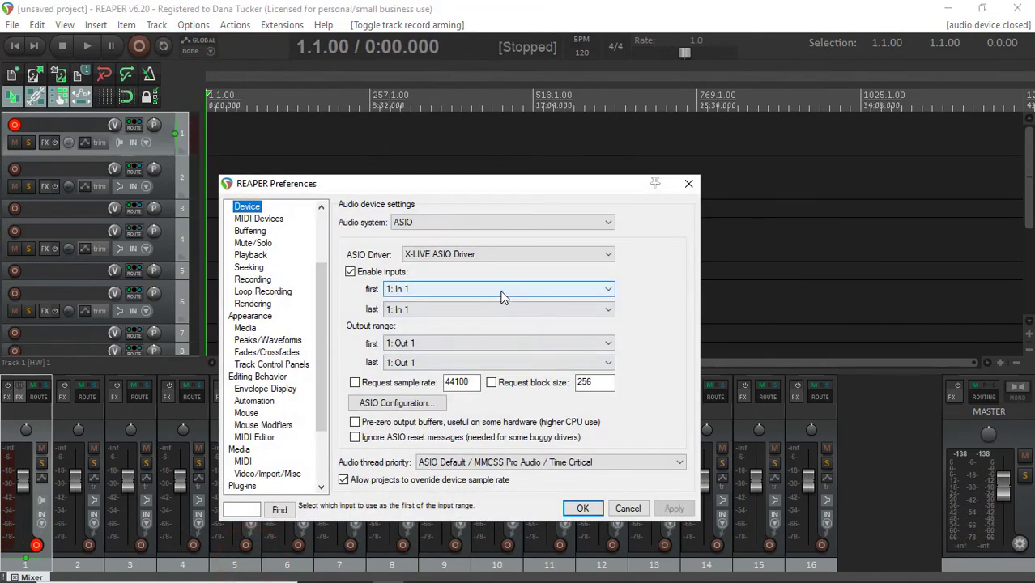
{"action": "left_click", "coordinate": [417, 309]}
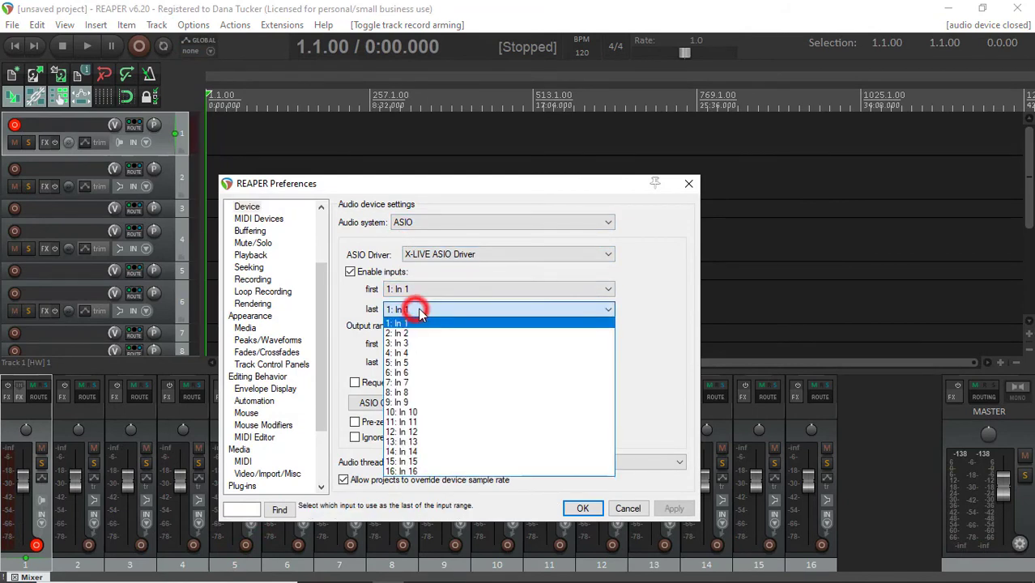
{"action": "left_click", "coordinate": [417, 470]}
{"action": "left_click", "coordinate": [430, 362]}
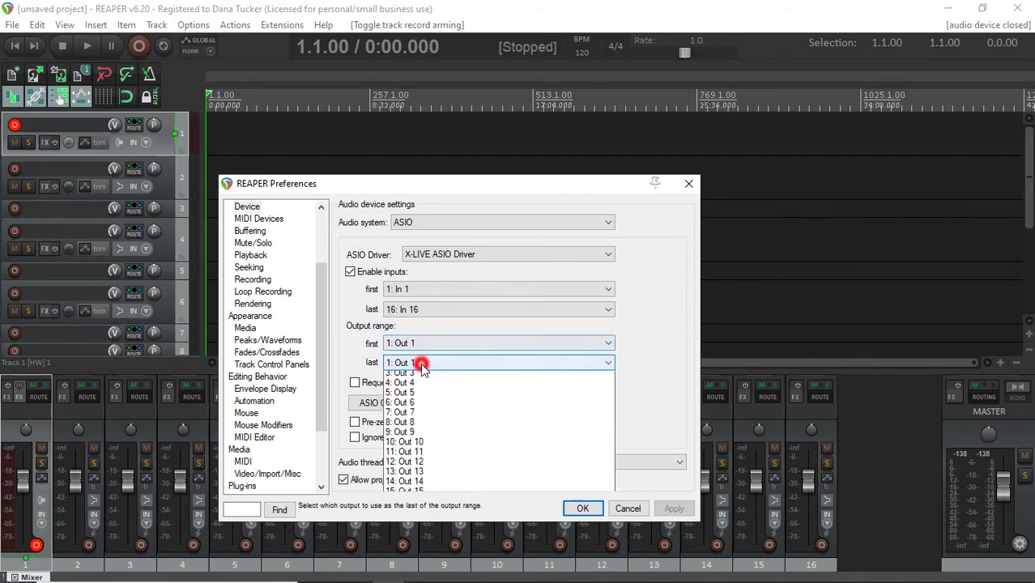
{"action": "left_click", "coordinate": [417, 525]}
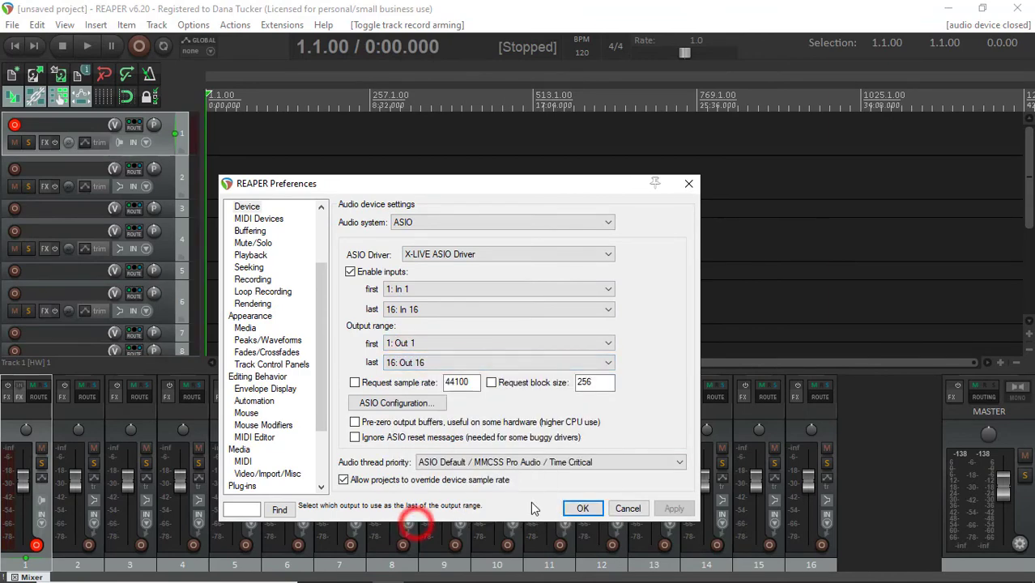
{"action": "left_click", "coordinate": [585, 508]}
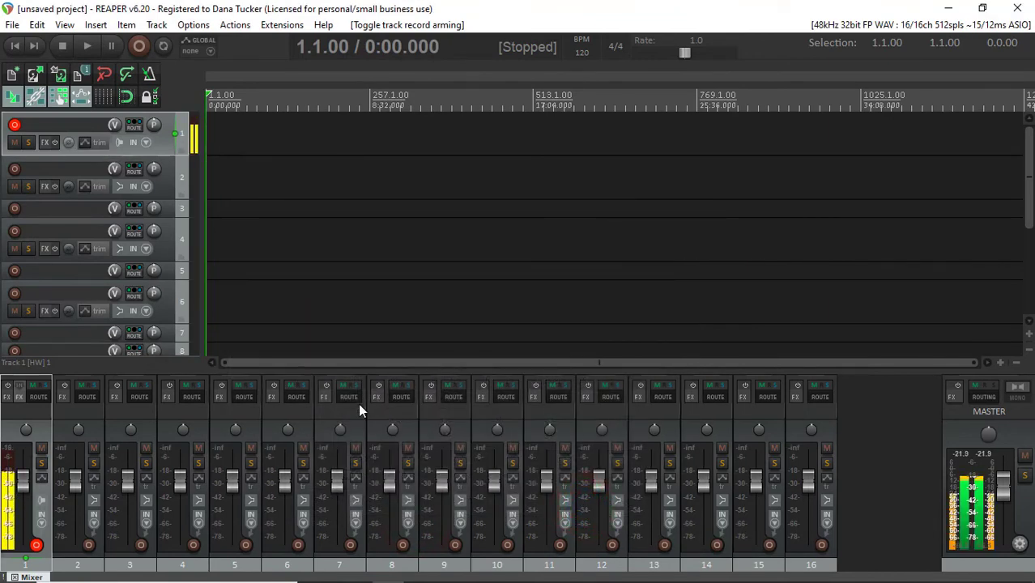